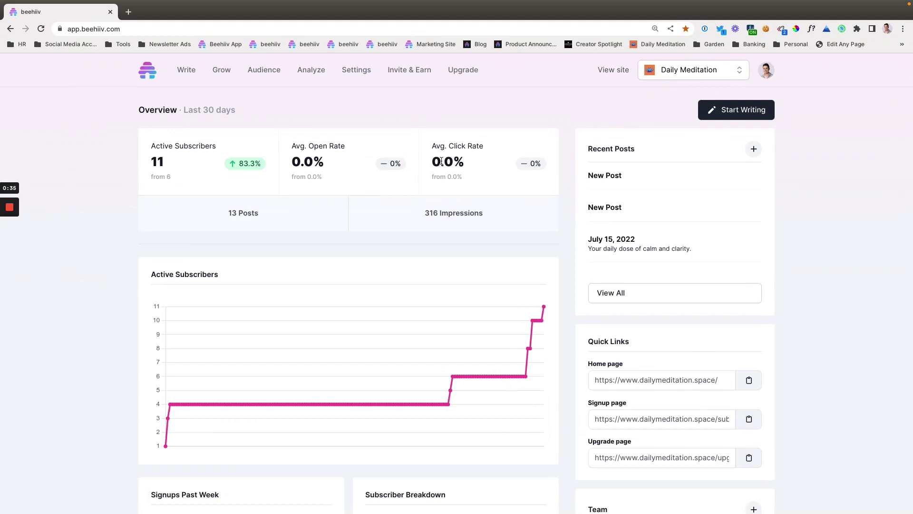
Go to Settings > Premium Newsletter and open Manage Offers to list the Free Forever and Milestone One Reward offers.
{"action": "left_click", "coordinate": [361, 78]}
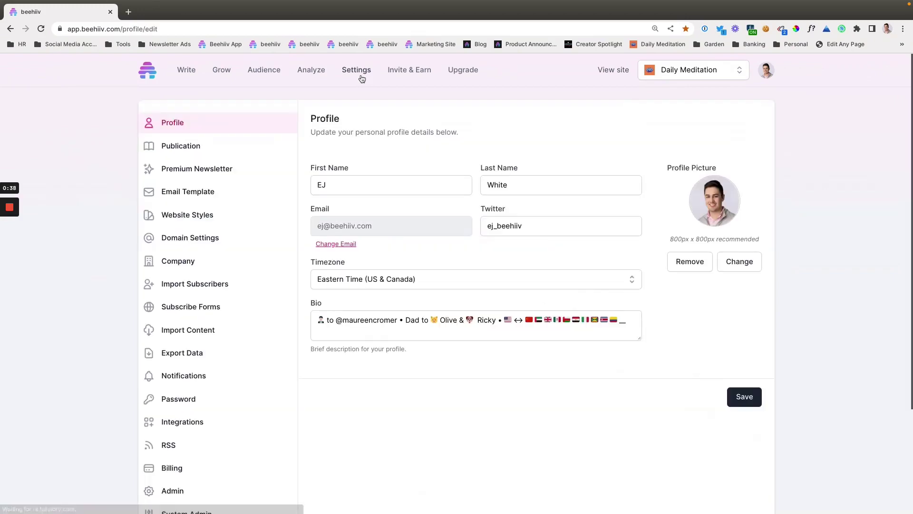
{"action": "left_click", "coordinate": [191, 171]}
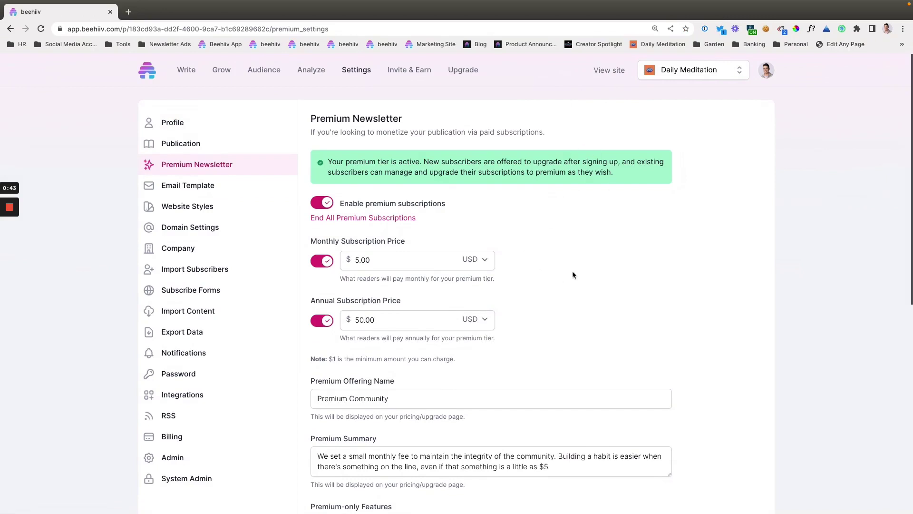
{"action": "scroll", "coordinate": [572, 271], "scroll_direction": "down", "scroll_amount": 8}
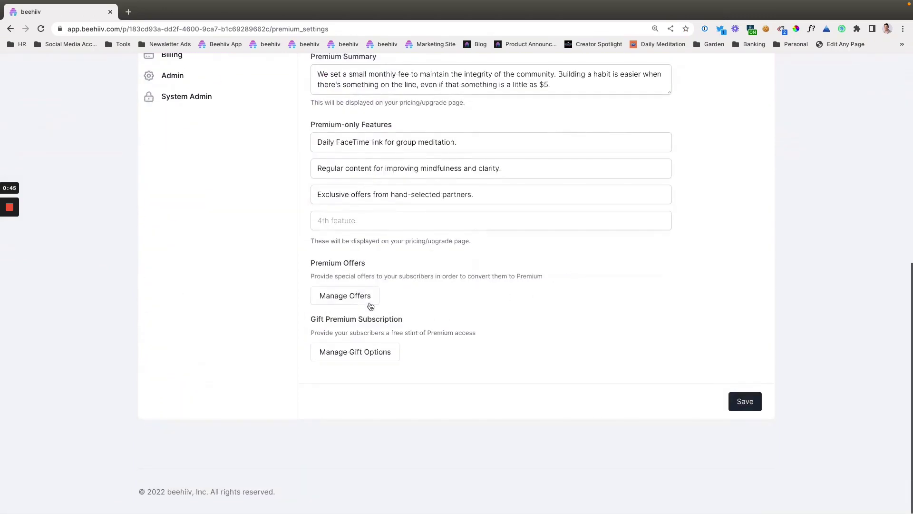
{"action": "left_click", "coordinate": [372, 303]}
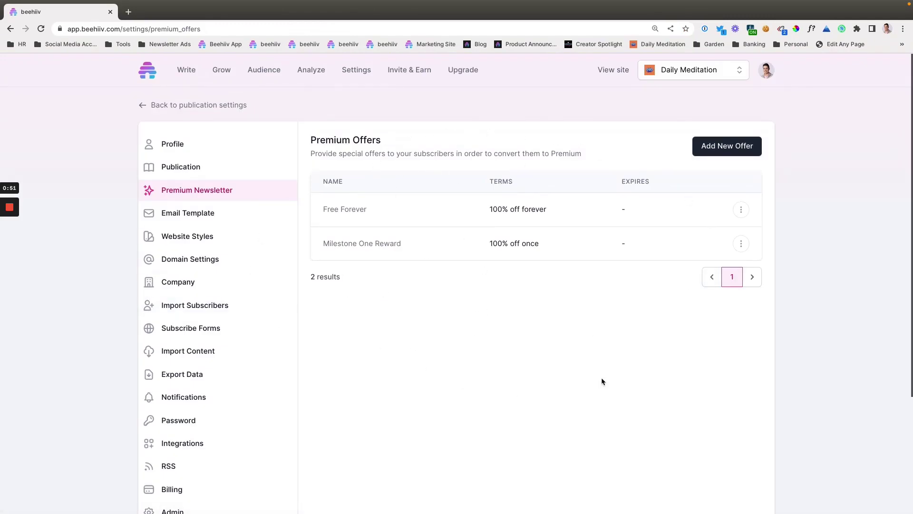
Start a new offer named '7-day Trial', described as a seven-day free trial of the Daily Meditation premium newsletter.
{"action": "left_click", "coordinate": [722, 153]}
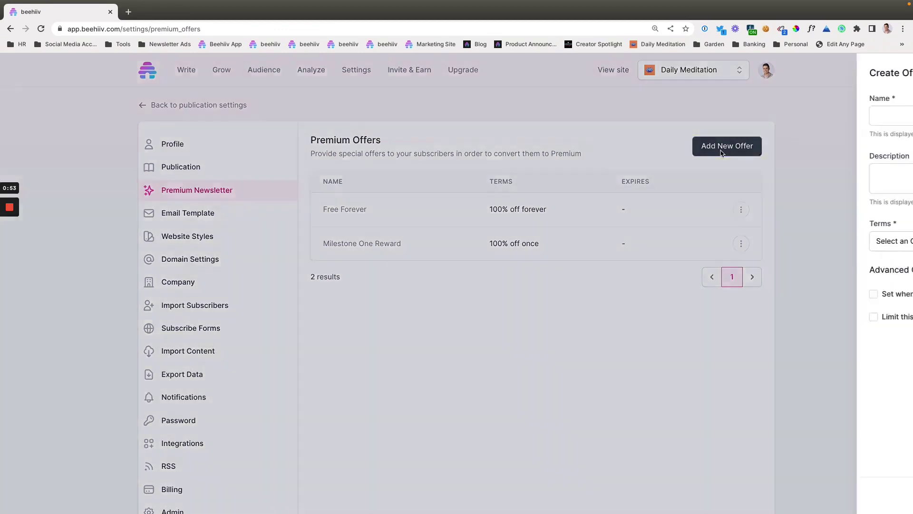
{"action": "left_click", "coordinate": [609, 124]}
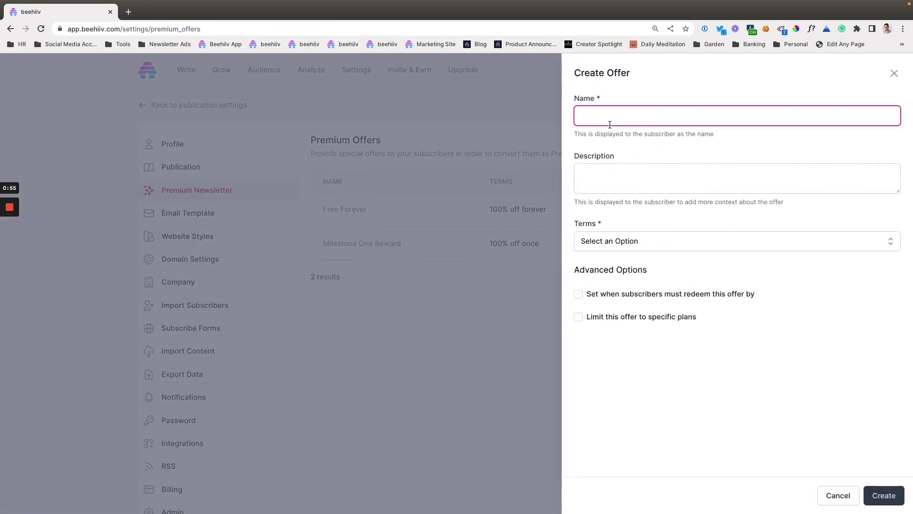
{"action": "type", "text": "7-Da"}
{"action": "type", "text": "day Trial"}
{"action": "left_click", "coordinate": [598, 177]}
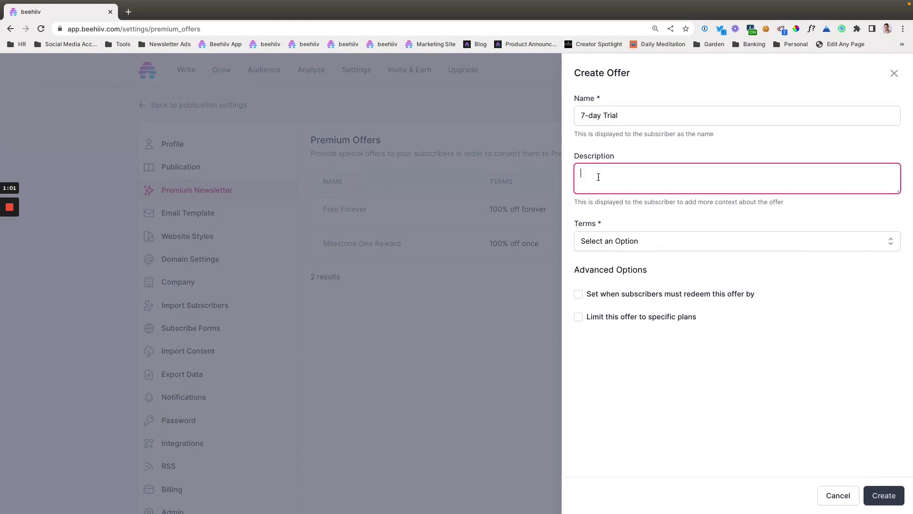
{"action": "type", "text": "This is a seven"}
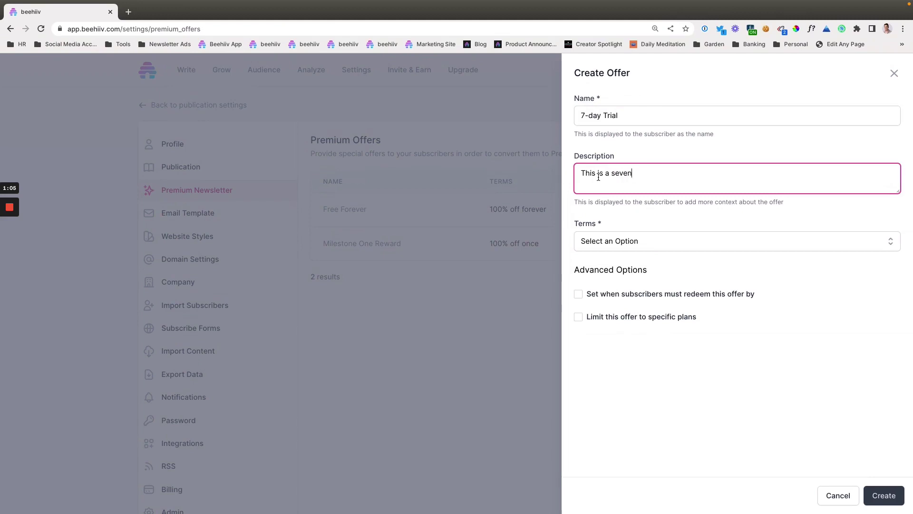
{"action": "type", "text": "-"}
{"action": "key", "text": "BackSpace"}
{"action": "type", "text": "day free trial of the Daily Me"}
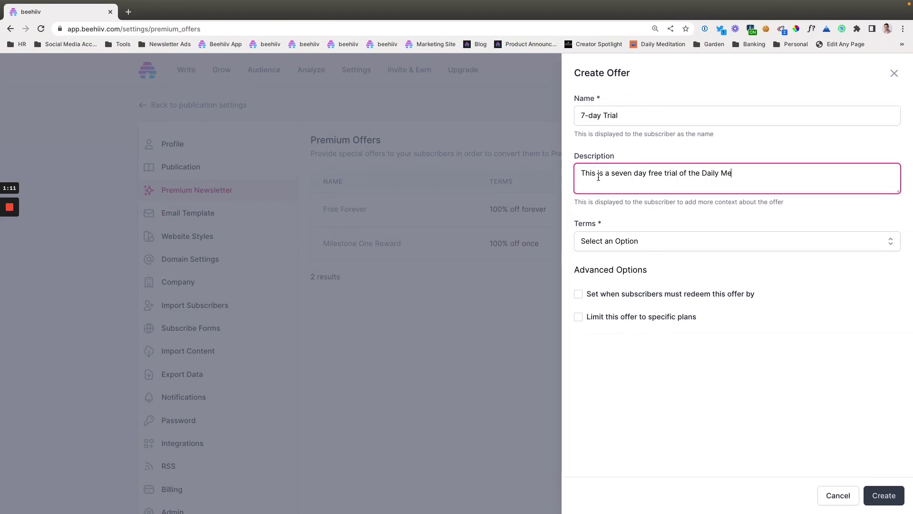
{"action": "type", "text": "ditation premium newsletter"}
Set the terms to a 7-day Free Trial with no plan restriction or deadline, and create it.
{"action": "left_click", "coordinate": [639, 242]}
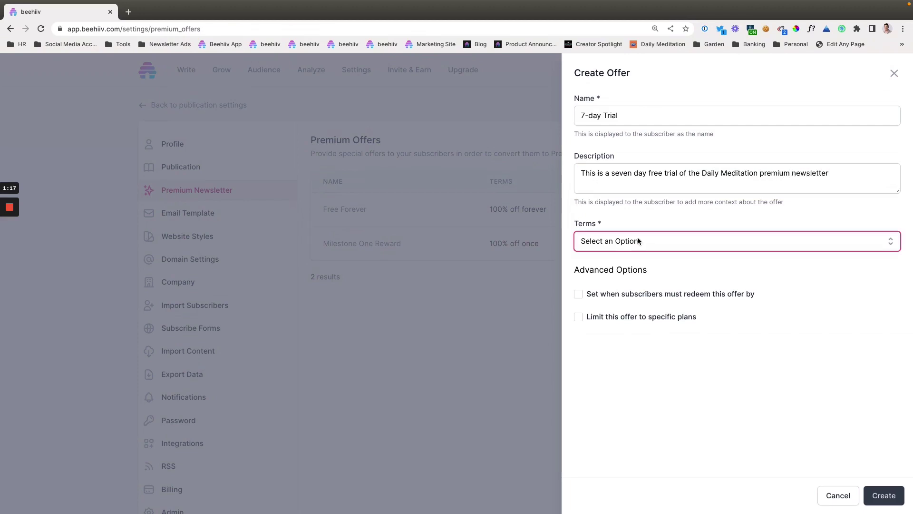
{"action": "left_click", "coordinate": [622, 285]}
{"action": "left_click", "coordinate": [622, 286]}
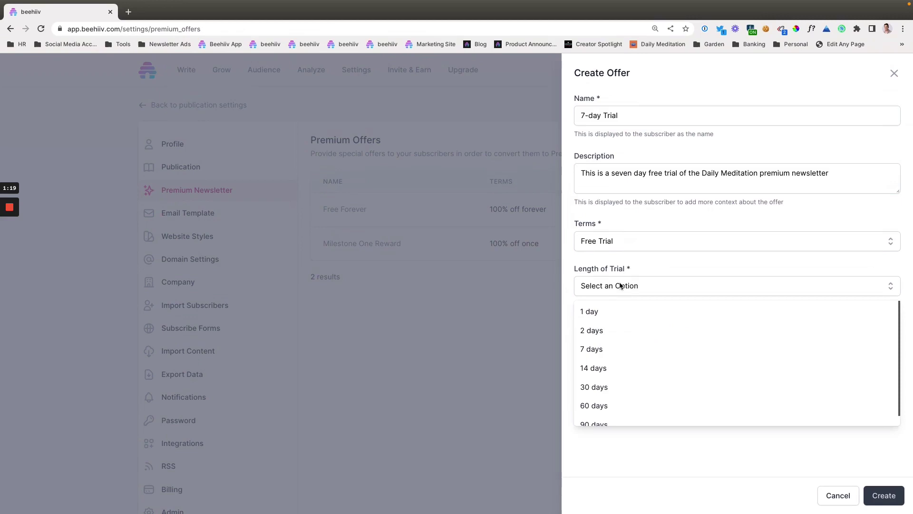
{"action": "left_click", "coordinate": [599, 349]}
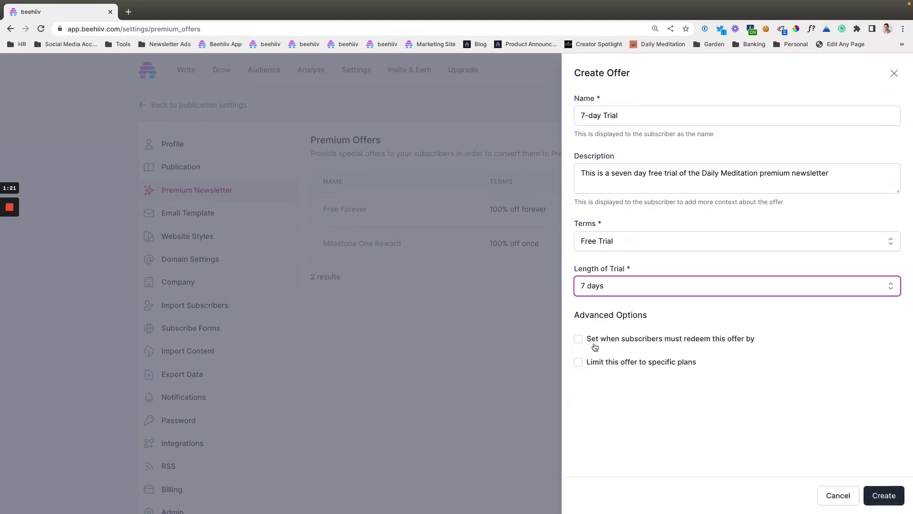
{"action": "left_click", "coordinate": [581, 365]}
{"action": "left_click", "coordinate": [586, 389]}
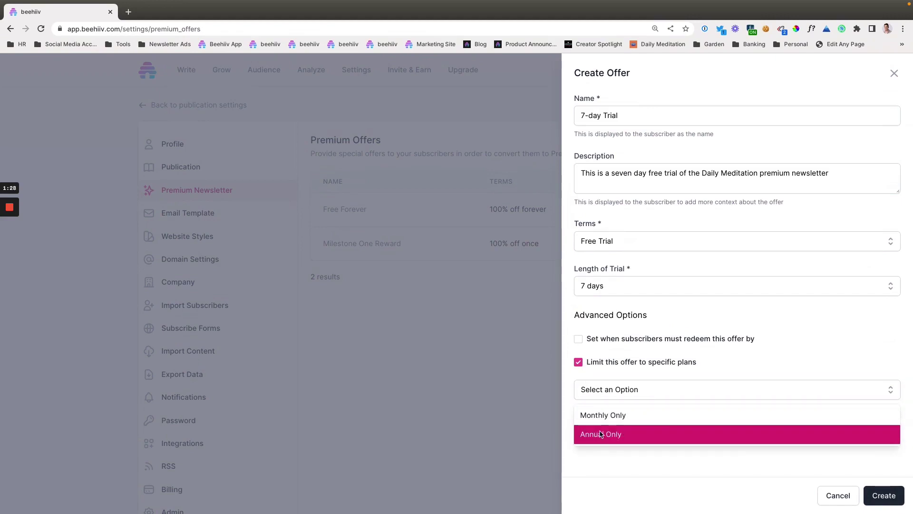
{"action": "left_click", "coordinate": [579, 361]}
{"action": "left_click", "coordinate": [578, 338]}
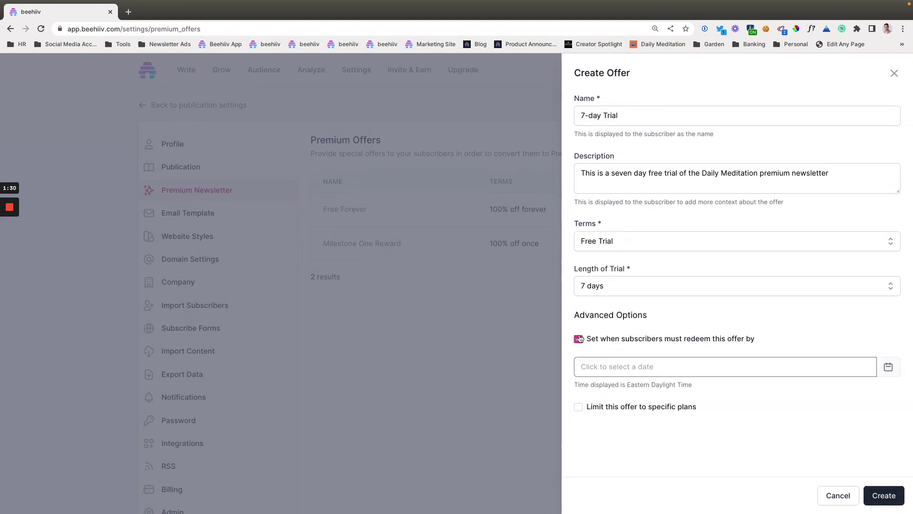
{"action": "left_click", "coordinate": [607, 366]}
{"action": "left_click", "coordinate": [579, 339]}
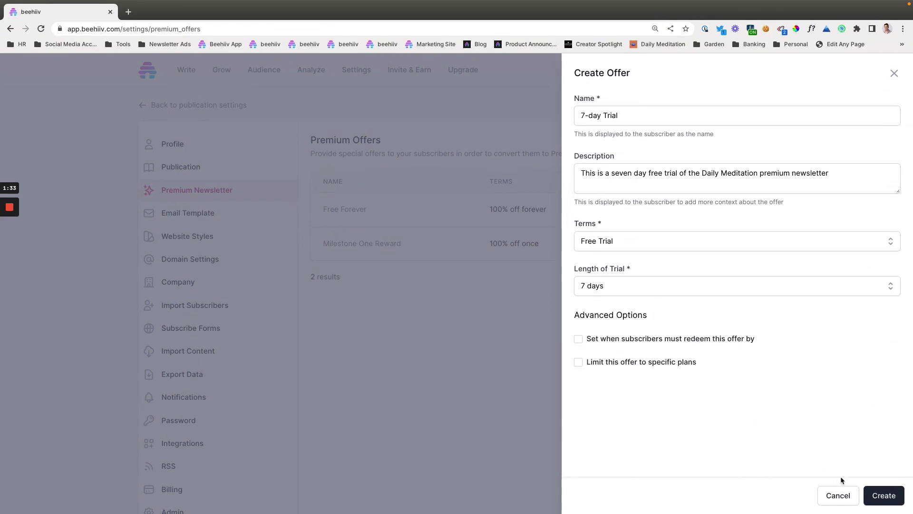
{"action": "left_click", "coordinate": [891, 496]}
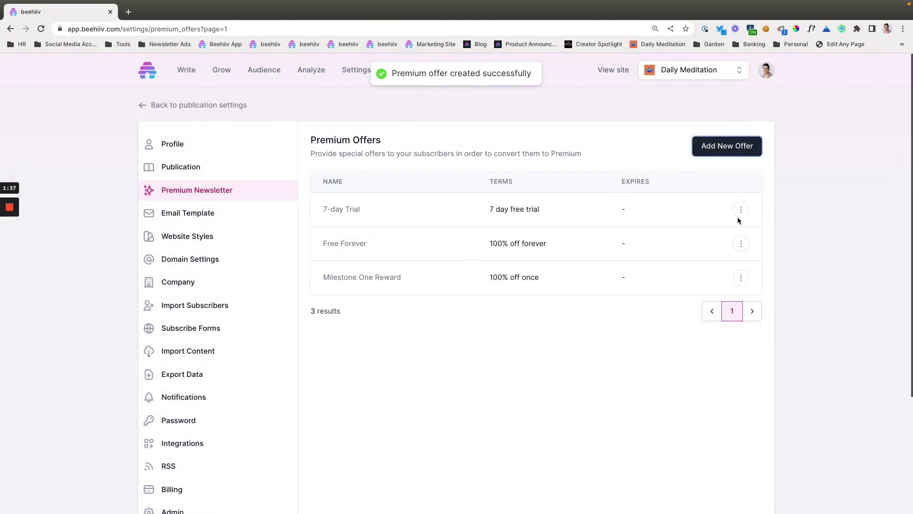
Start another new offer named 'Exclusive VIP Pricing'.
{"action": "left_click", "coordinate": [723, 145]}
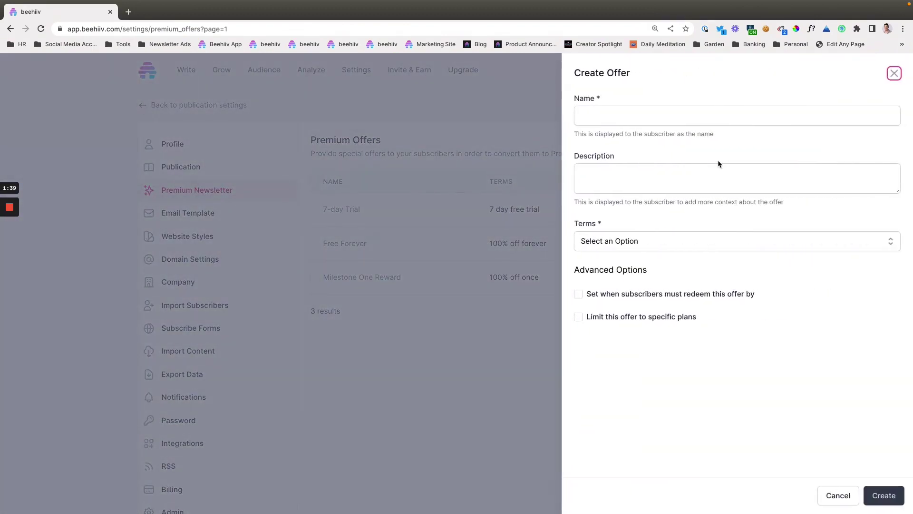
{"action": "left_click", "coordinate": [635, 119]}
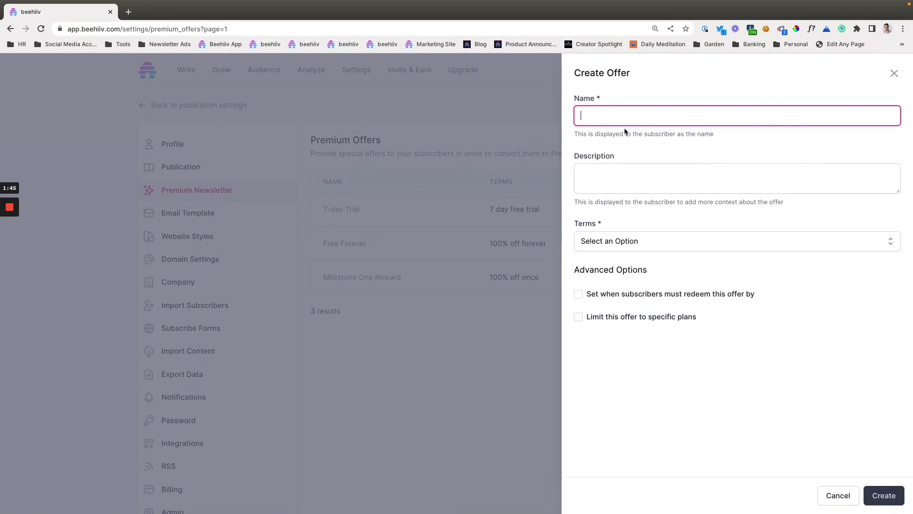
{"action": "type", "text": "Excluve"}
{"action": "key", "text": "BackSpace"}
{"action": "type", "text": "sive VIP"}
{"action": "key", "text": "BackSpace"}
{"action": "key", "text": "BackSpace"}
{"action": "type", "text": "IP Pricing"}
Describe it as 'This is preferred pricing for VIP friends of the Daily Meditation premium newsletter'.
{"action": "left_click", "coordinate": [612, 168]}
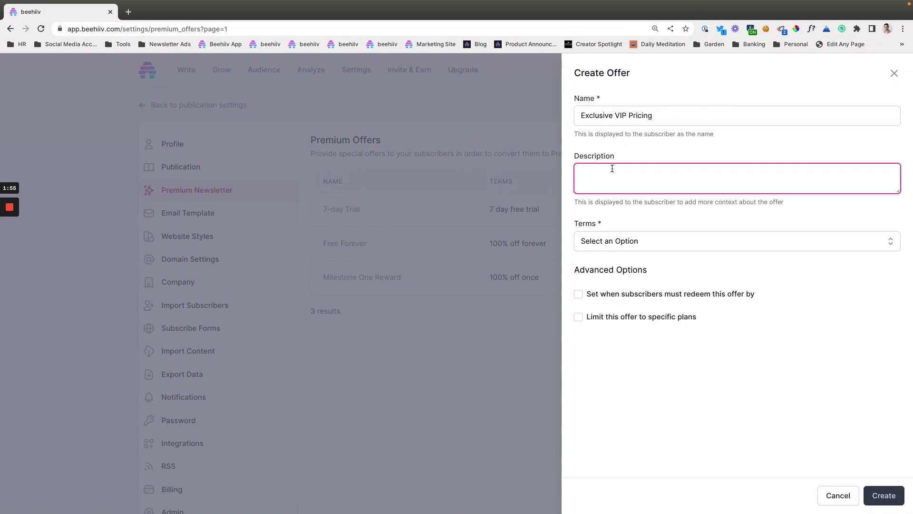
{"action": "type", "text": "This is pricing t"}
{"action": "key", "text": "alt+Left"}
{"action": "type", "text": "preferred"}
{"action": "key", "text": "BackSpace"}
{"action": "type", "text": "for VIP friends of th"}
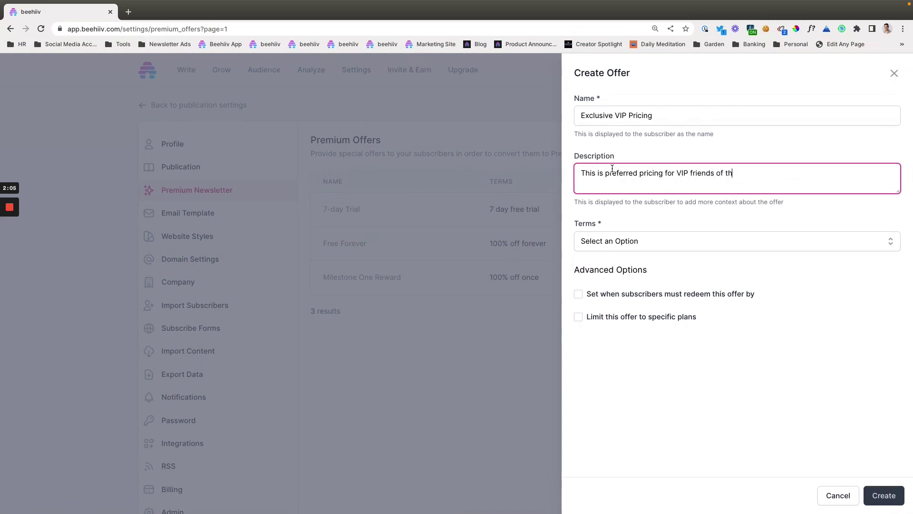
{"action": "type", "text": "e Daily Meditation premium newsle"}
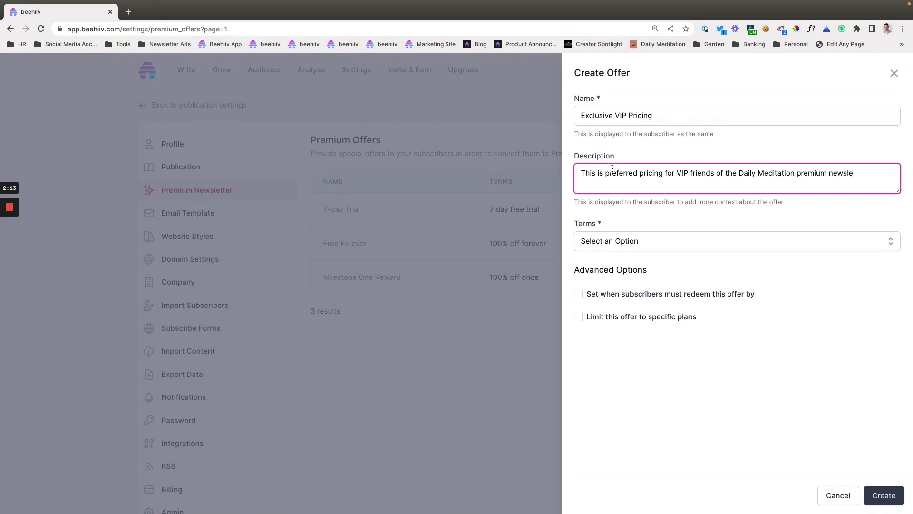
{"action": "type", "text": "tter"}
Set the offer terms to a 50% Percent Discount lasting forever.
{"action": "left_click", "coordinate": [639, 242]}
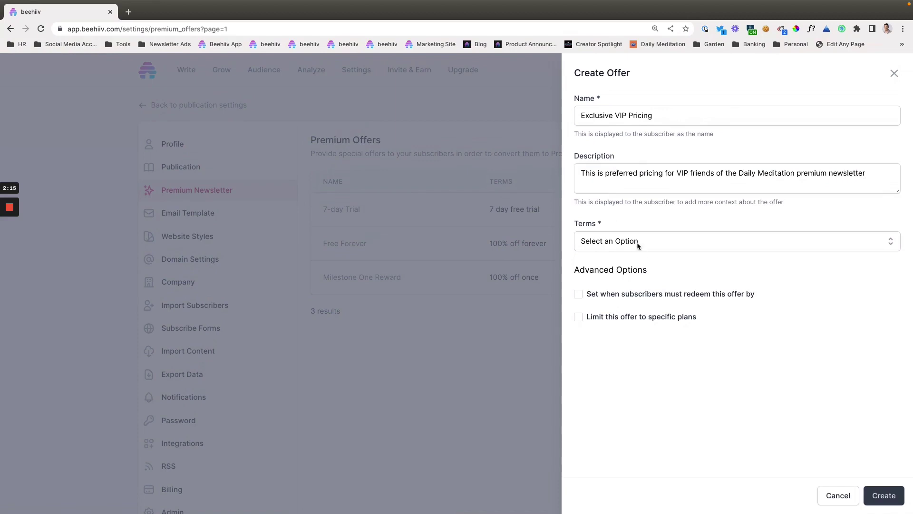
{"action": "left_click", "coordinate": [638, 265]}
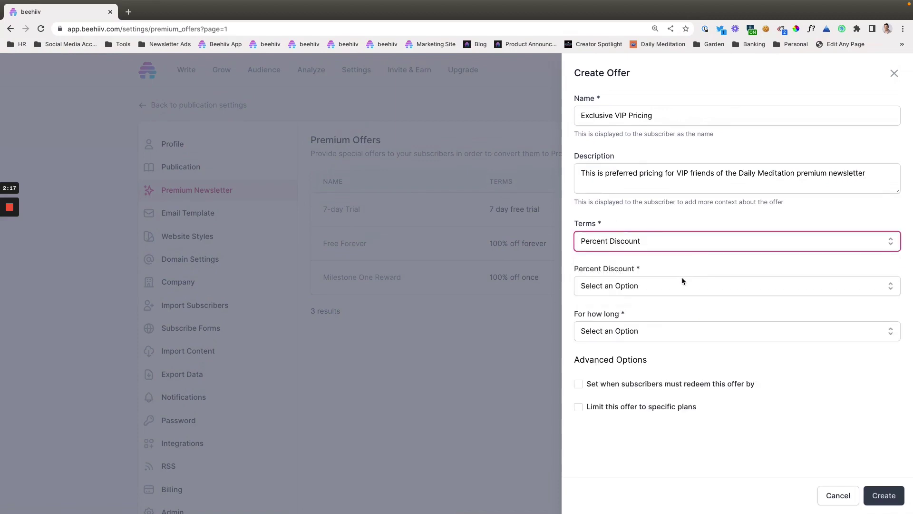
{"action": "left_click", "coordinate": [668, 285]}
{"action": "scroll", "coordinate": [643, 338], "scroll_direction": "down", "scroll_amount": 6}
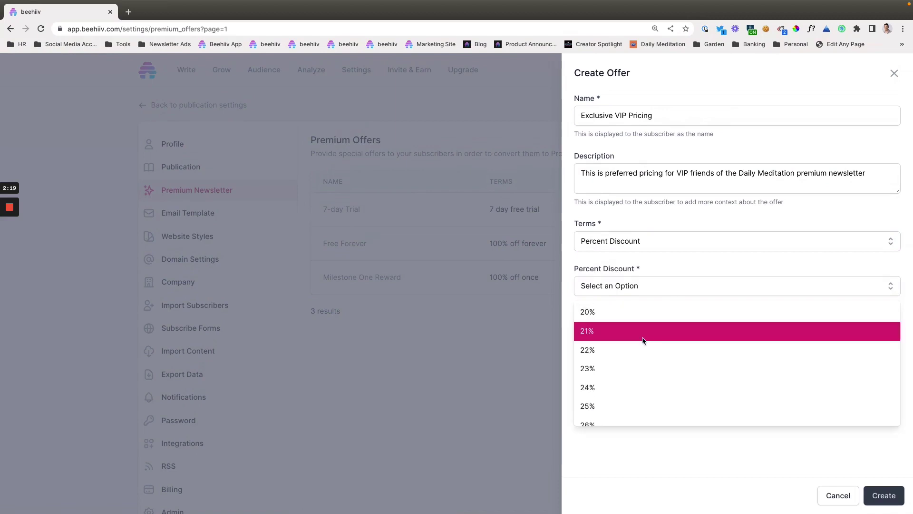
{"action": "scroll", "coordinate": [643, 341], "scroll_direction": "down", "scroll_amount": 5}
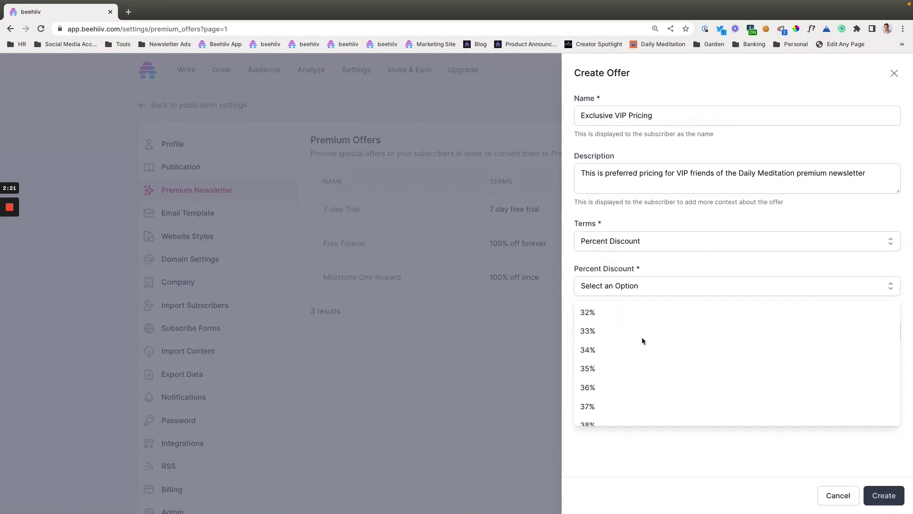
{"action": "scroll", "coordinate": [642, 341], "scroll_direction": "down", "scroll_amount": 5}
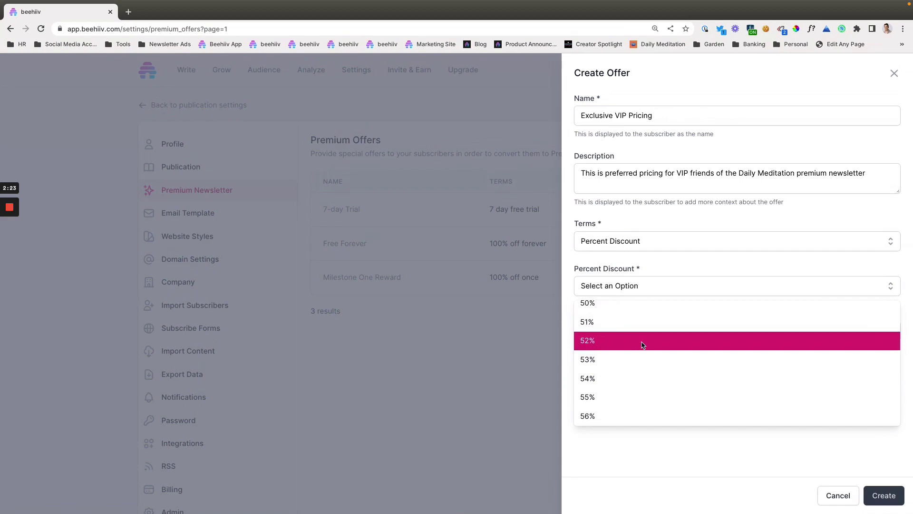
{"action": "left_click", "coordinate": [639, 340]}
{"action": "left_click", "coordinate": [626, 333]}
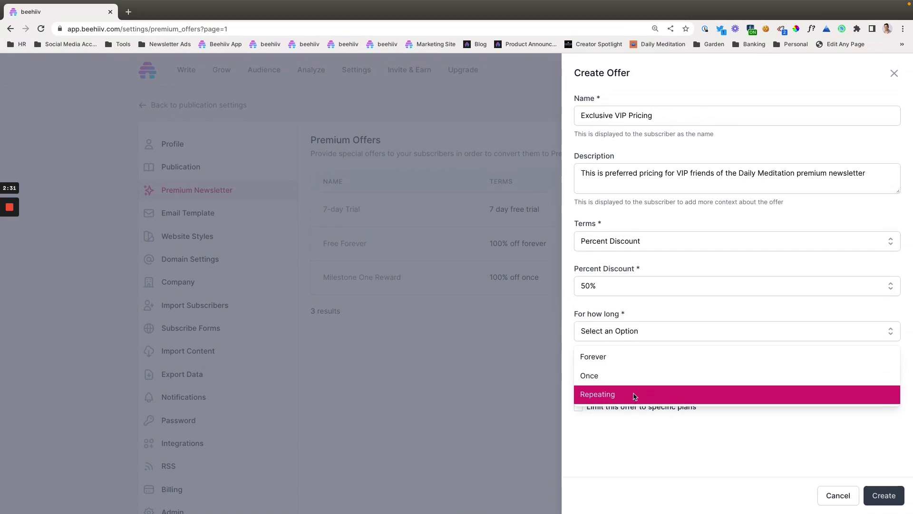
{"action": "left_click", "coordinate": [617, 361]}
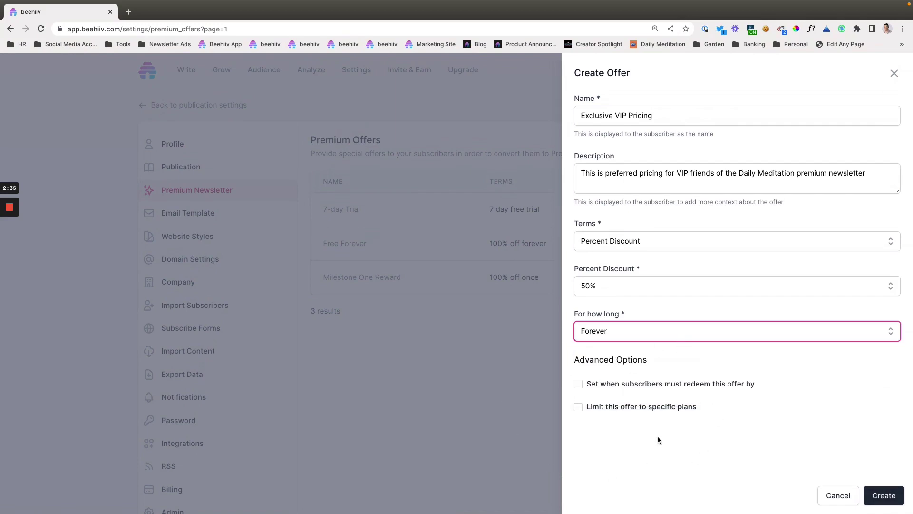
Try limiting the offer to specific plans, then leave it available for all plans.
{"action": "left_click", "coordinate": [595, 408]}
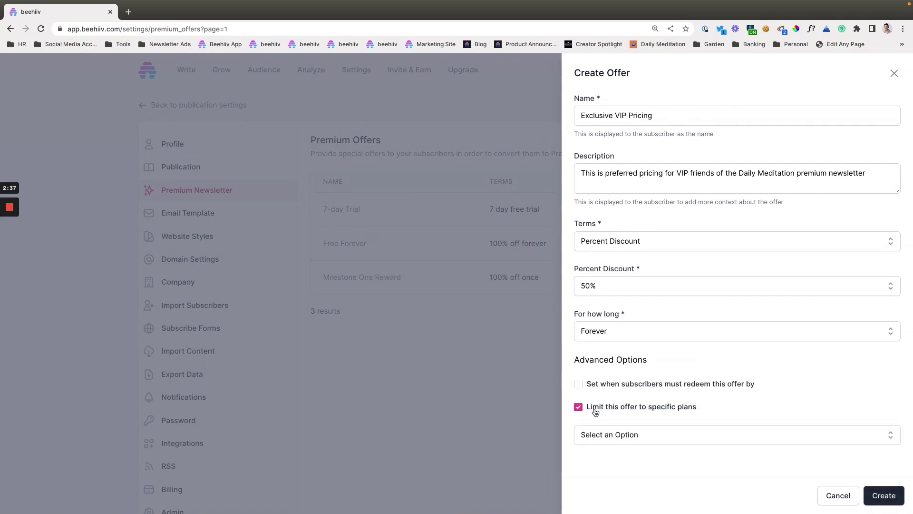
{"action": "double_click", "coordinate": [595, 408]}
{"action": "left_click", "coordinate": [611, 433]}
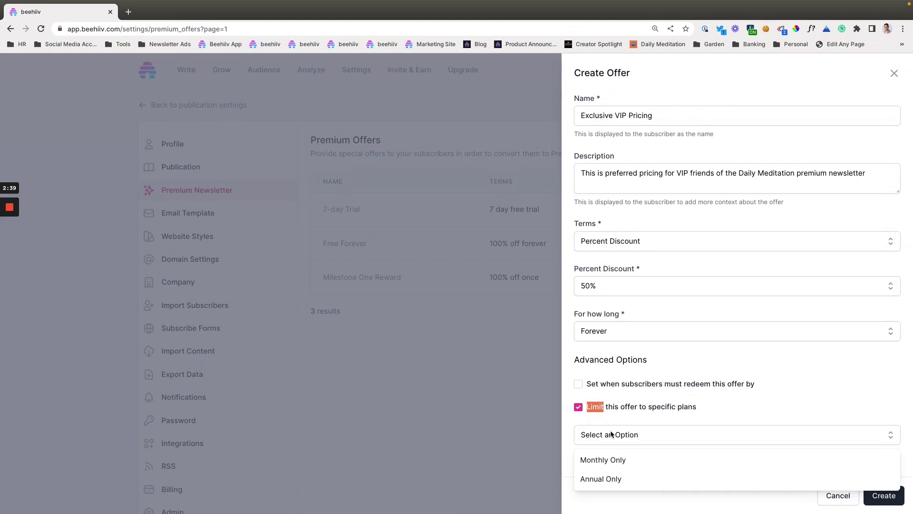
{"action": "key", "text": "Escape"}
{"action": "left_click", "coordinate": [623, 408]}
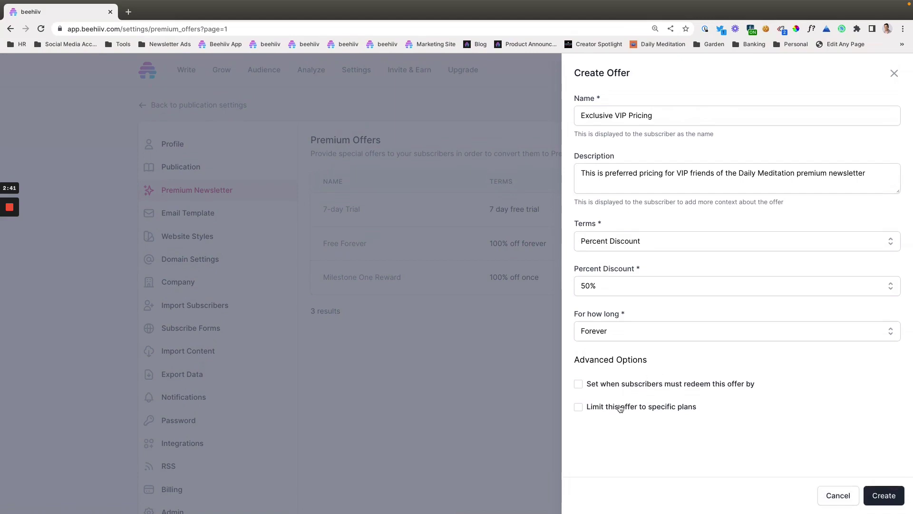
Create the Exclusive VIP Pricing offer and open the Free Forever offer's details.
{"action": "left_click", "coordinate": [883, 495]}
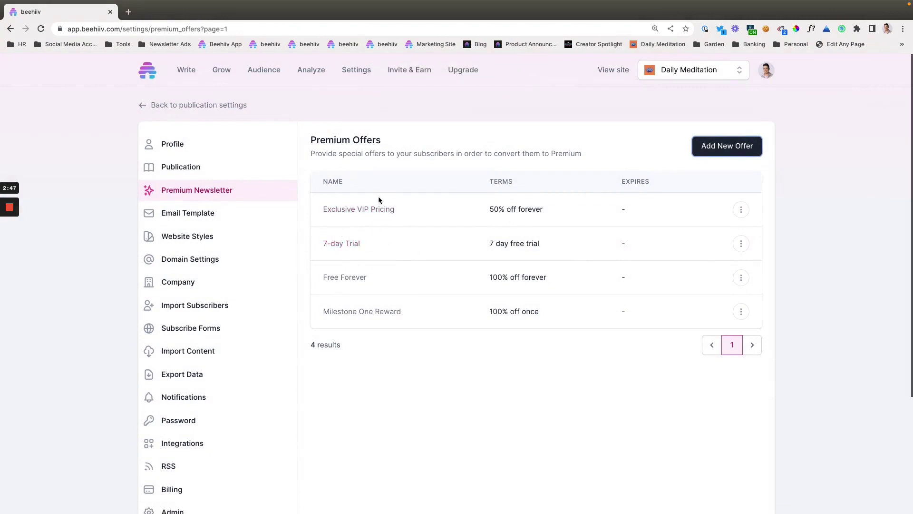
{"action": "scroll", "coordinate": [352, 283], "scroll_direction": "down", "scroll_amount": 1}
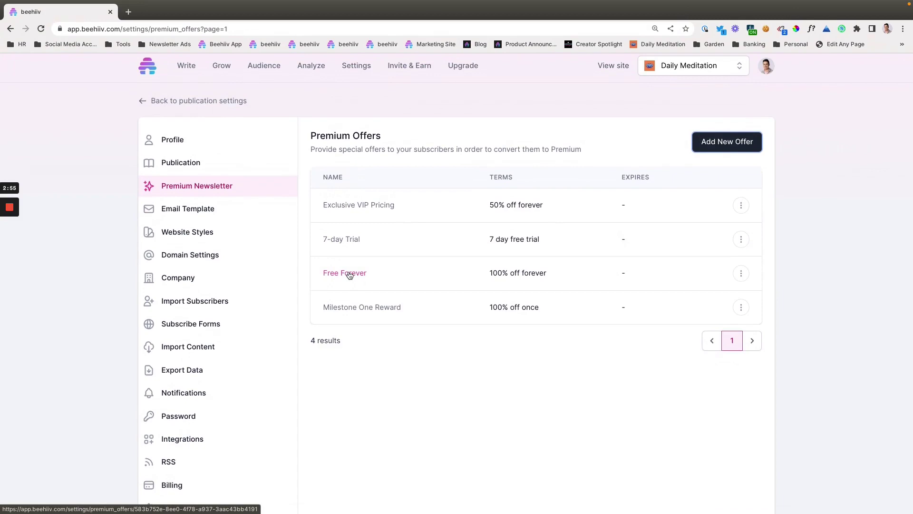
{"action": "left_click", "coordinate": [349, 275]}
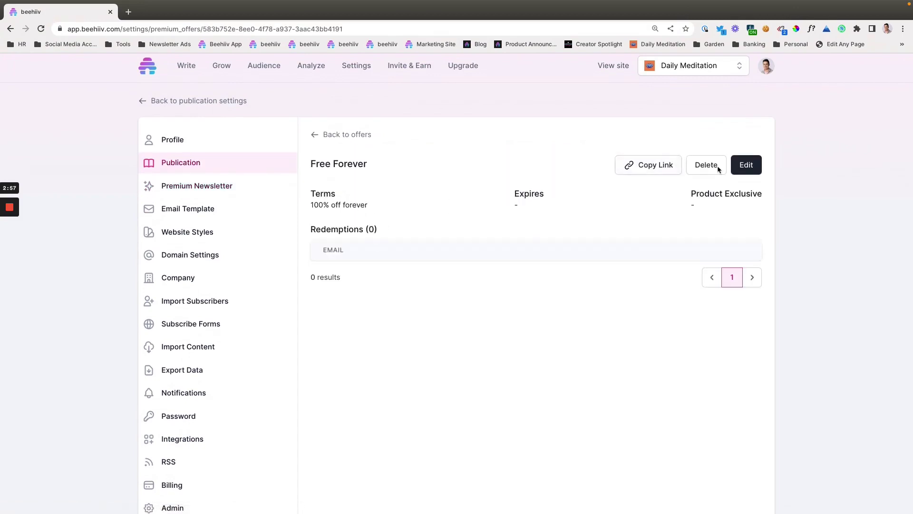
Try Free Trial terms on Free Forever, cancel unchanged, then open Milestone One Reward.
{"action": "left_click", "coordinate": [745, 165]}
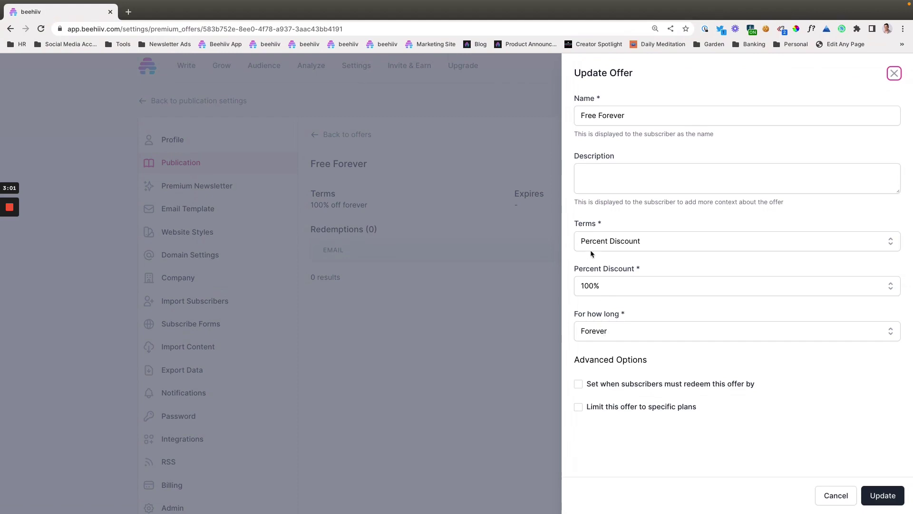
{"action": "left_click", "coordinate": [607, 241]}
{"action": "left_click", "coordinate": [608, 286]}
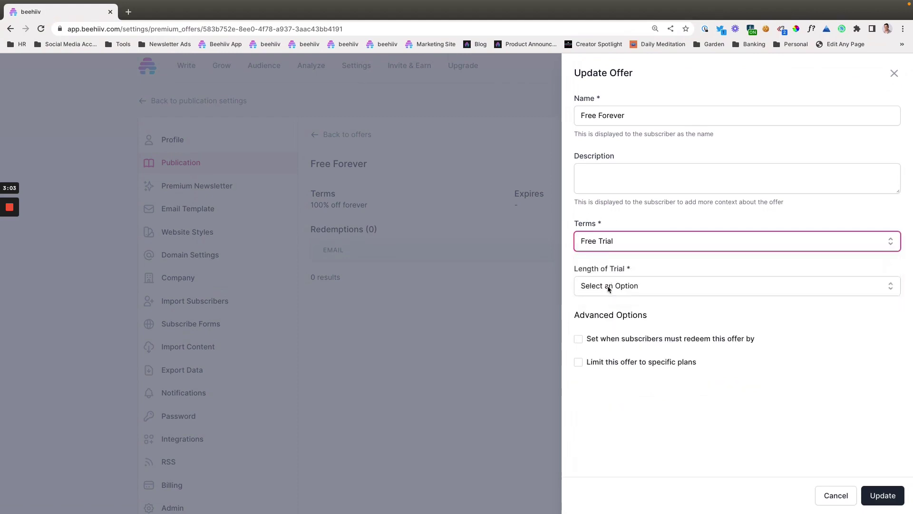
{"action": "left_click", "coordinate": [609, 286]}
{"action": "scroll", "coordinate": [638, 361], "scroll_direction": "down", "scroll_amount": 1}
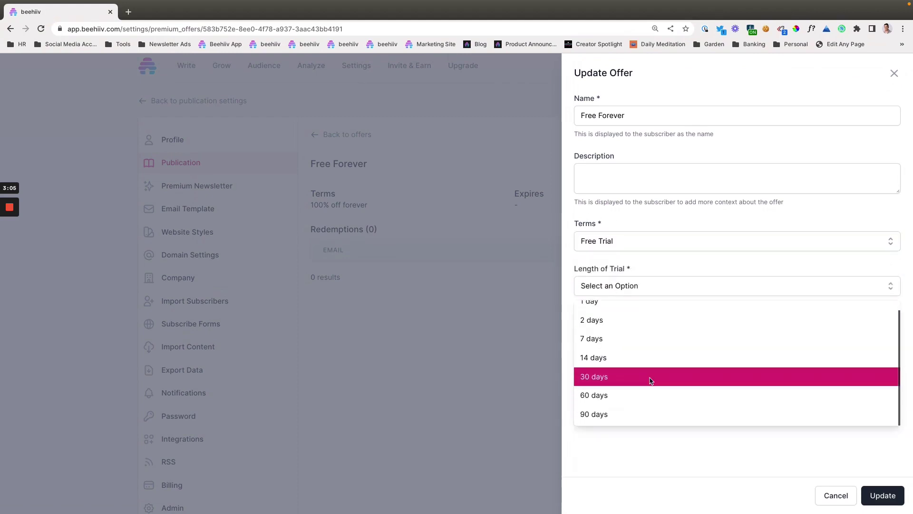
{"action": "left_click", "coordinate": [648, 432]}
{"action": "left_click", "coordinate": [601, 242]}
{"action": "left_click", "coordinate": [601, 266]}
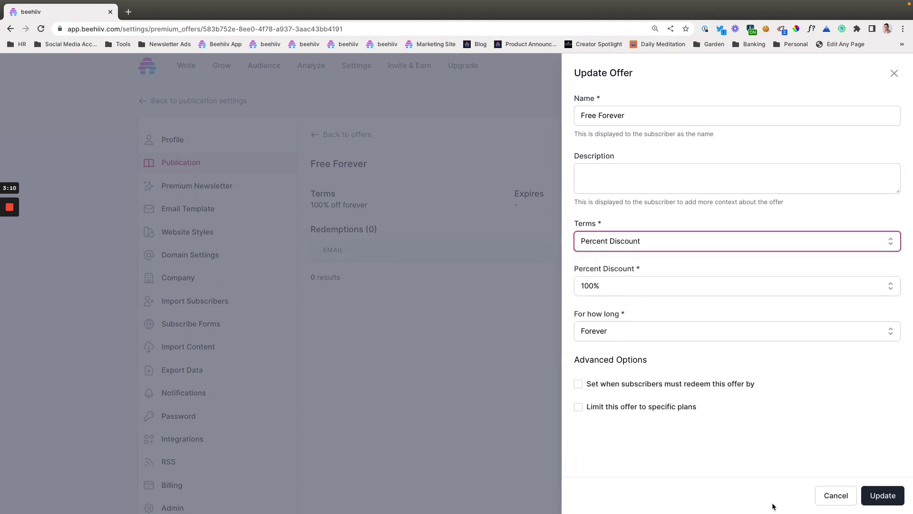
{"action": "left_click", "coordinate": [827, 497]}
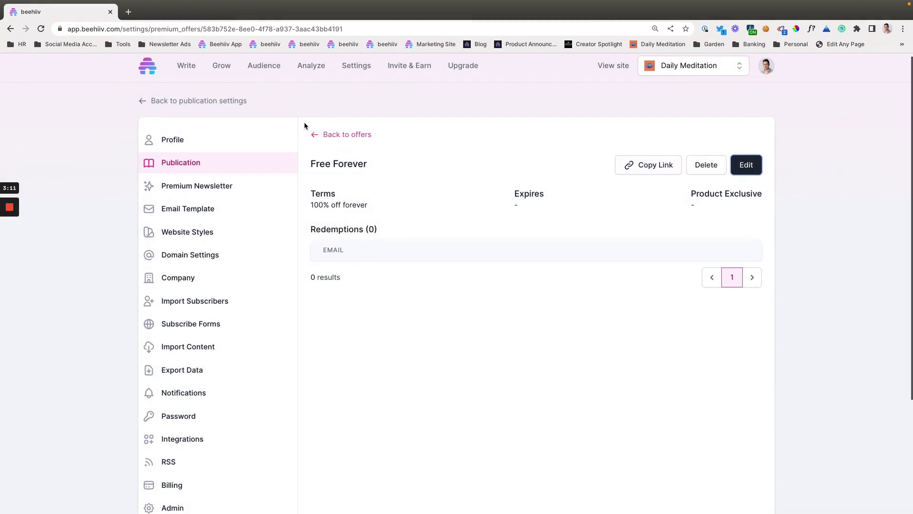
{"action": "left_click", "coordinate": [328, 135]}
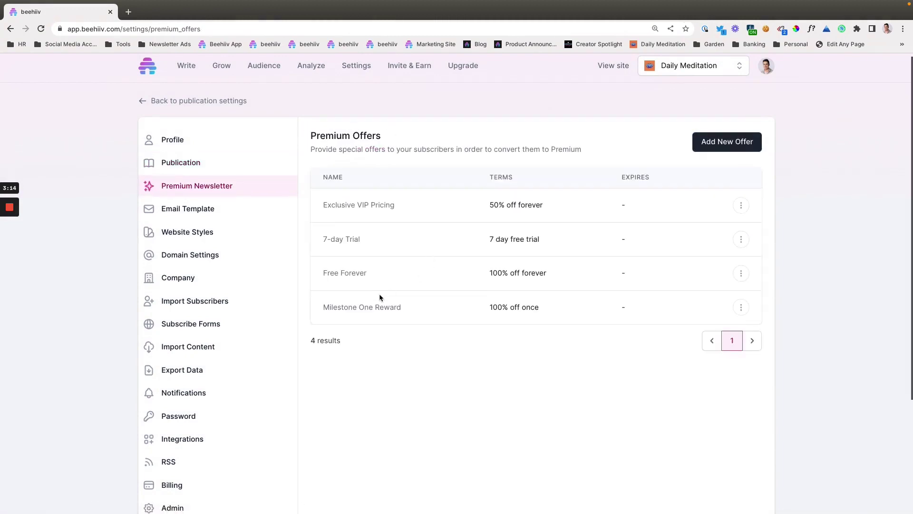
{"action": "left_click", "coordinate": [379, 306]}
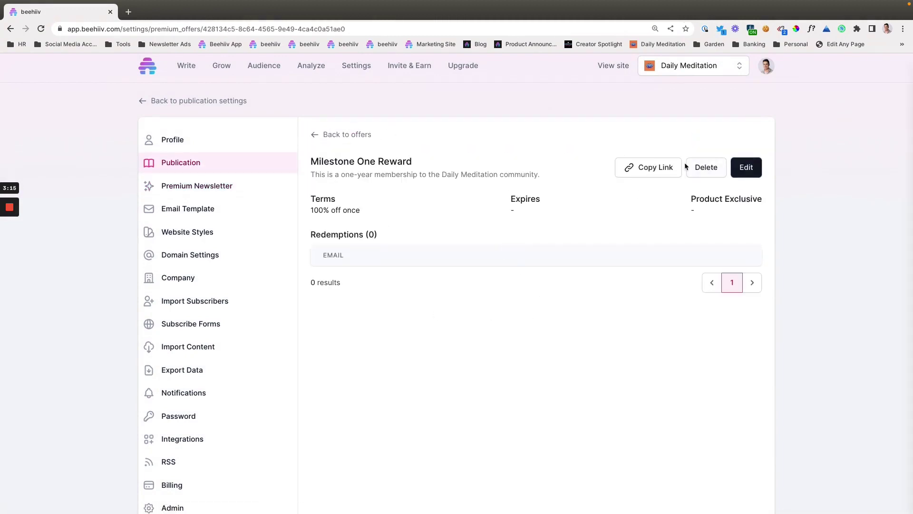
{"action": "left_click", "coordinate": [747, 167]}
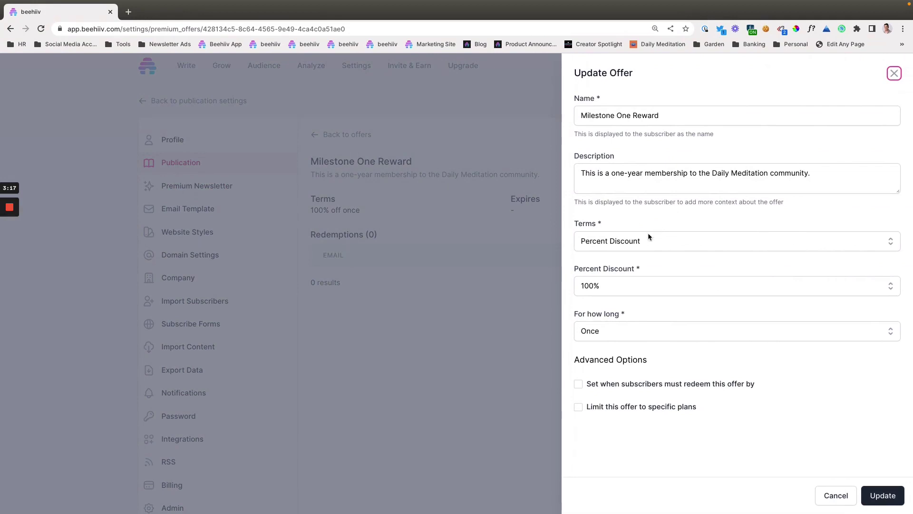
{"action": "left_click", "coordinate": [617, 283]}
{"action": "left_click", "coordinate": [648, 295]}
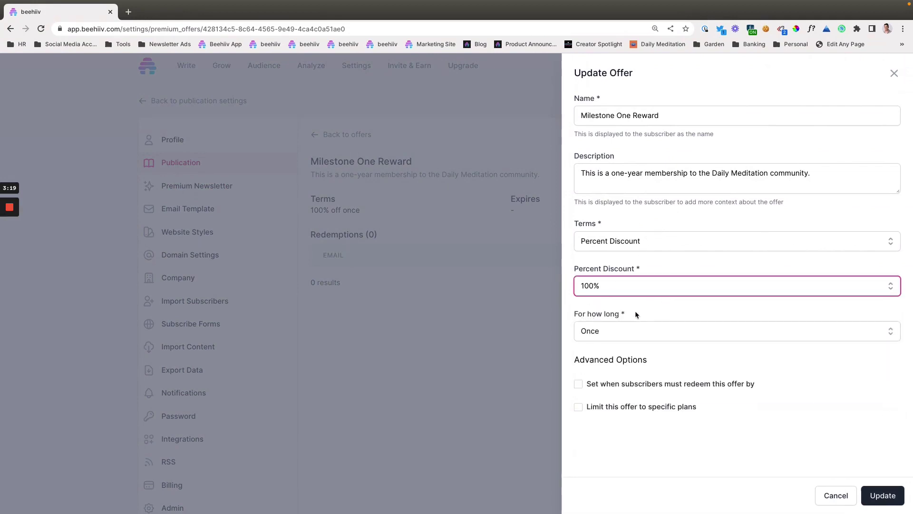
{"action": "left_click", "coordinate": [607, 327]}
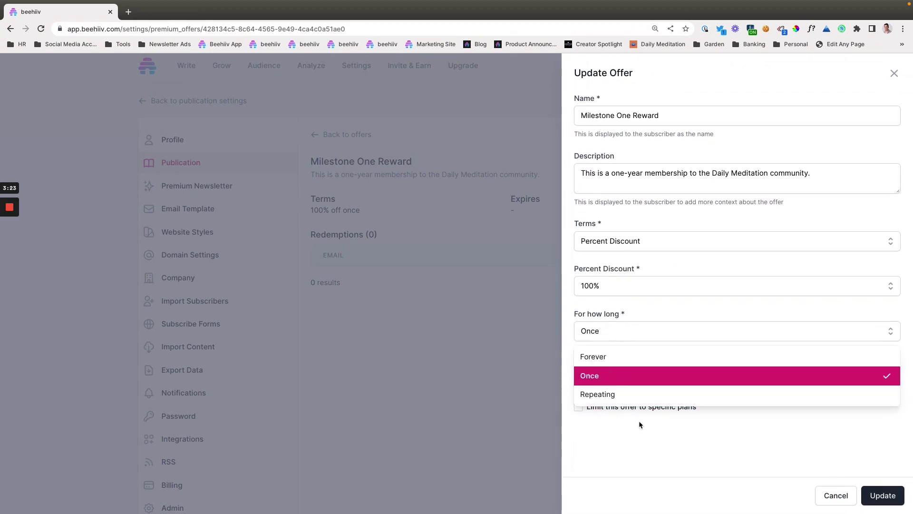
{"action": "left_click", "coordinate": [651, 432]}
{"action": "left_click", "coordinate": [616, 330]}
{"action": "left_click", "coordinate": [846, 505]}
Discard edits to Milestone One Reward, reopen its details, and copy its offer link.
{"action": "left_click", "coordinate": [847, 504]}
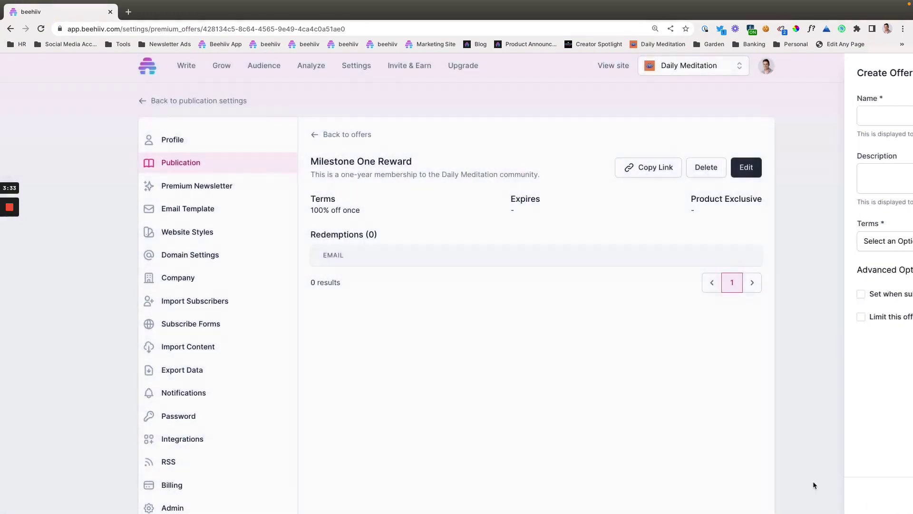
{"action": "left_click", "coordinate": [360, 135]}
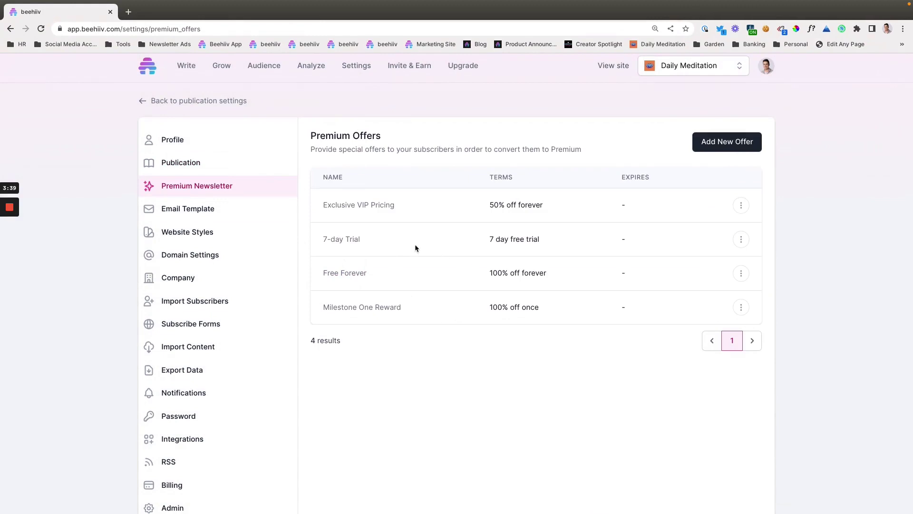
{"action": "left_click", "coordinate": [366, 309]}
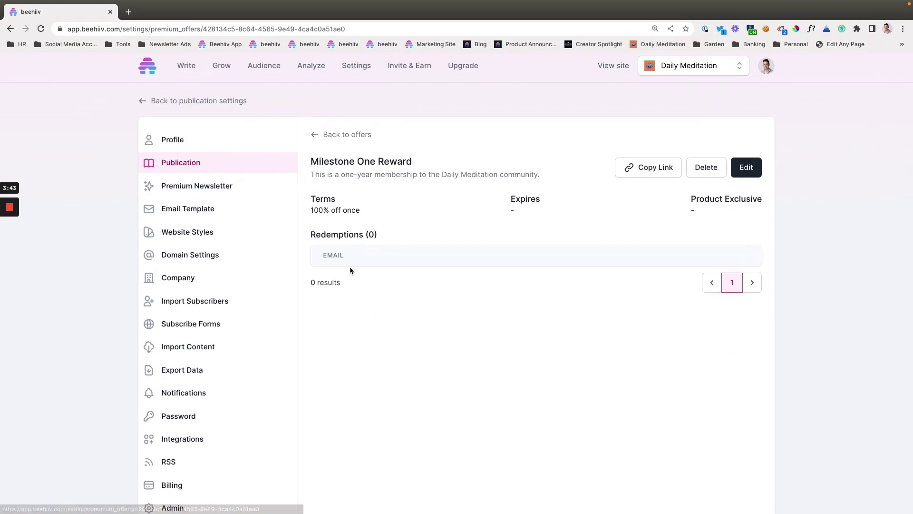
{"action": "left_click", "coordinate": [320, 136]}
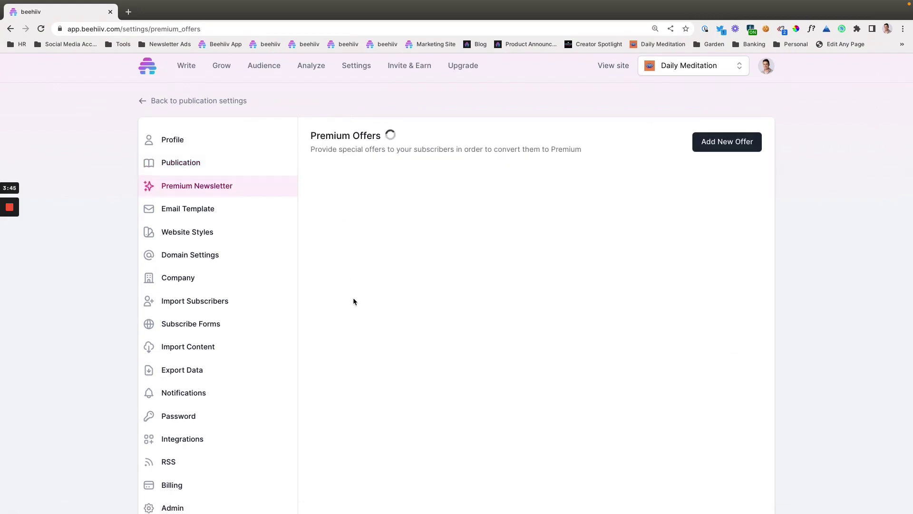
{"action": "left_click", "coordinate": [358, 309]}
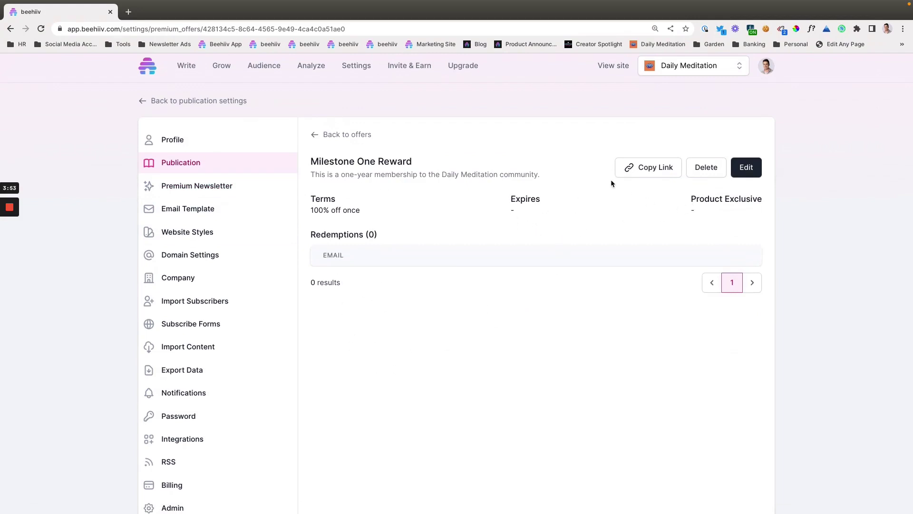
{"action": "left_click", "coordinate": [636, 171]}
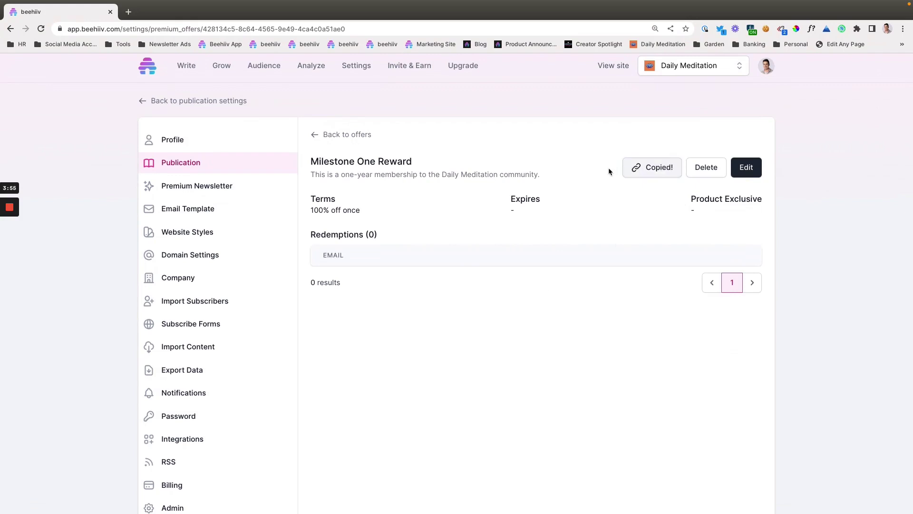
Load the Milestone One Reward link in a new tab and check its 100% off once banner.
{"action": "left_click", "coordinate": [130, 14]}
{"action": "type", "text": "https://www.dailymeditation.space/upgrade?offer_id=428134c5-8c64-4565-9e49-4ca4c0a51ae0"}
{"action": "type", "text": "\\"}
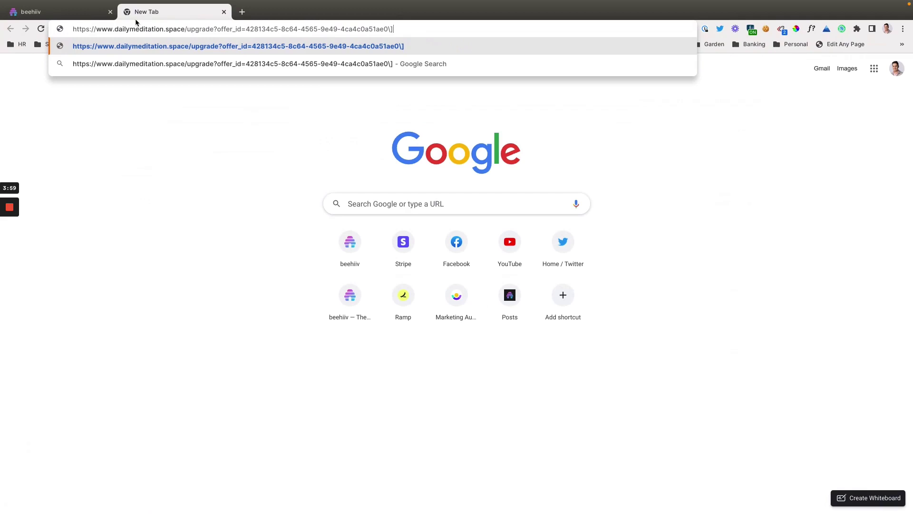
{"action": "key", "text": "Return"}
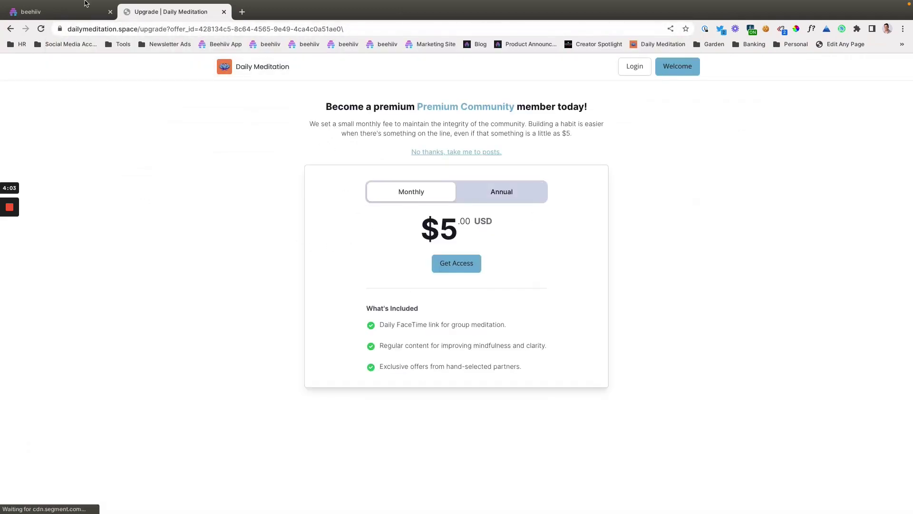
{"action": "left_click", "coordinate": [79, 13]}
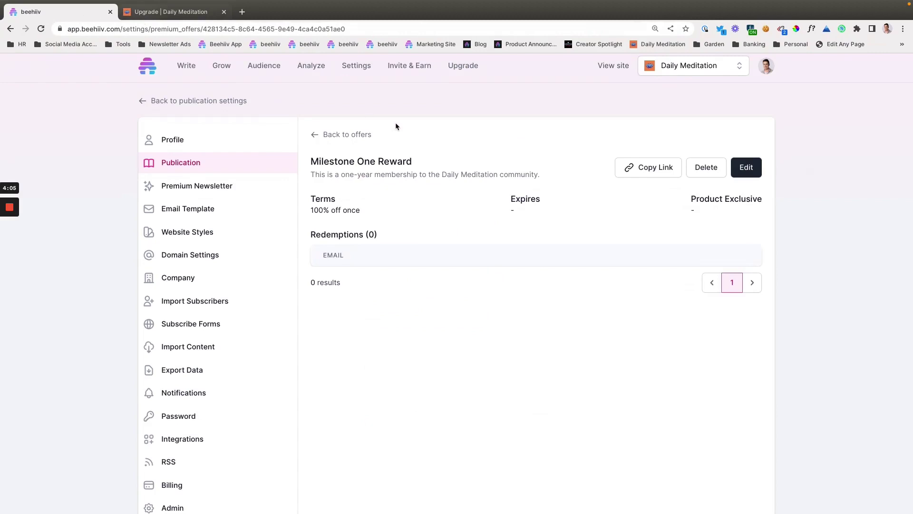
{"action": "left_click", "coordinate": [191, 13]}
{"action": "left_click", "coordinate": [220, 30]}
{"action": "key", "text": "End"}
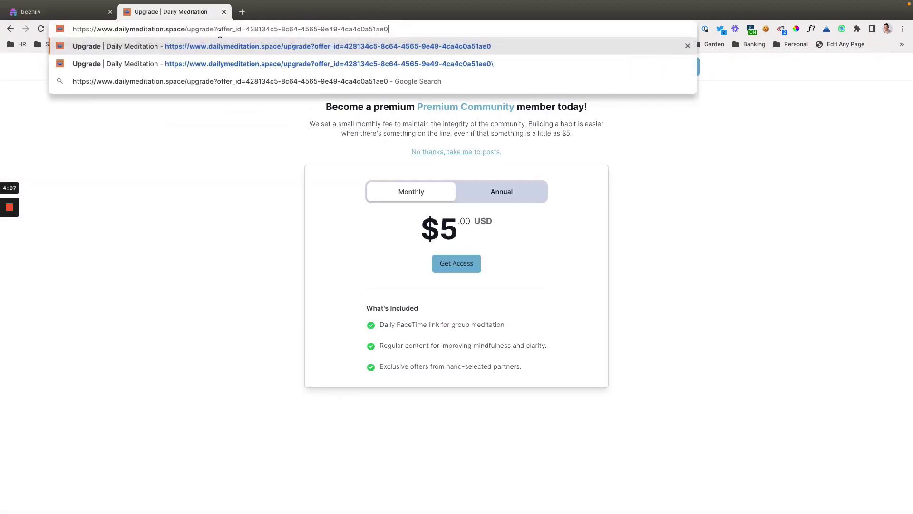
{"action": "key", "text": "Return"}
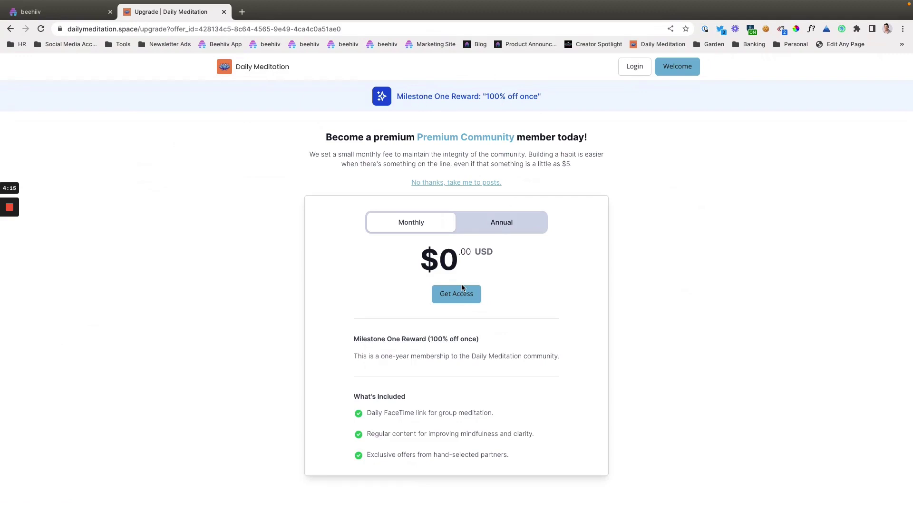
{"action": "left_click_drag", "start_coordinate": [486, 94], "coordinate": [560, 95]}
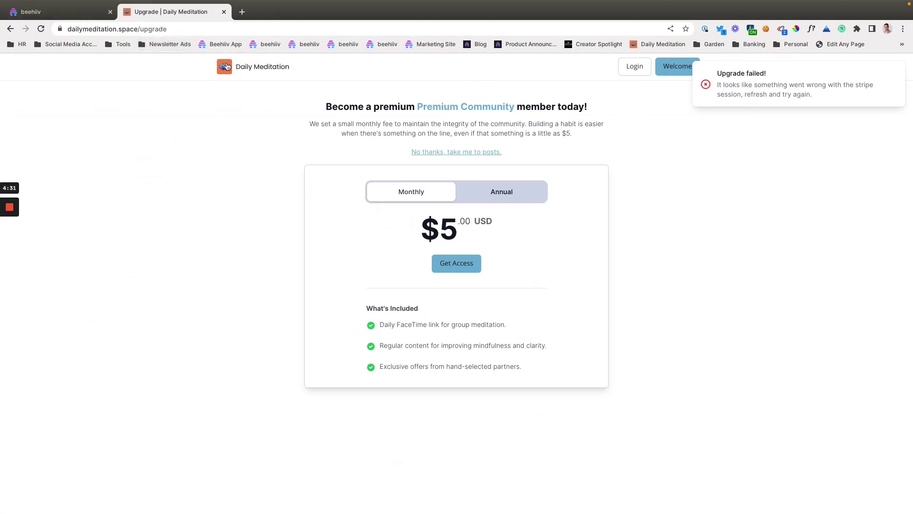
Re-enter the offer link to reach checkout at $0.00 today, then $50.00 per year.
{"action": "left_click", "coordinate": [196, 28]}
{"action": "key", "text": "super+a"}
{"action": "type", "text": "https://www.dailymeditation.space/upgrade?offer_id=428134c5-8c64-4565-9e49-4ca4c0a51ae0"}
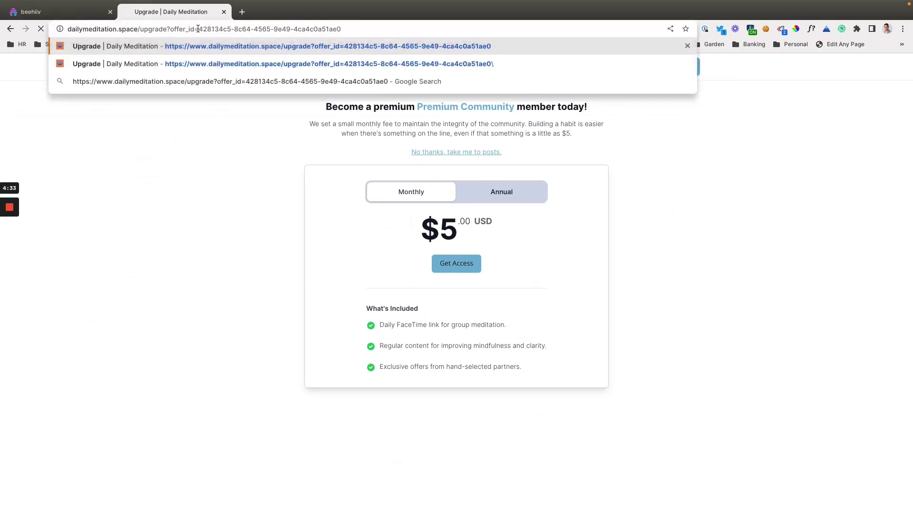
{"action": "key", "text": "Return"}
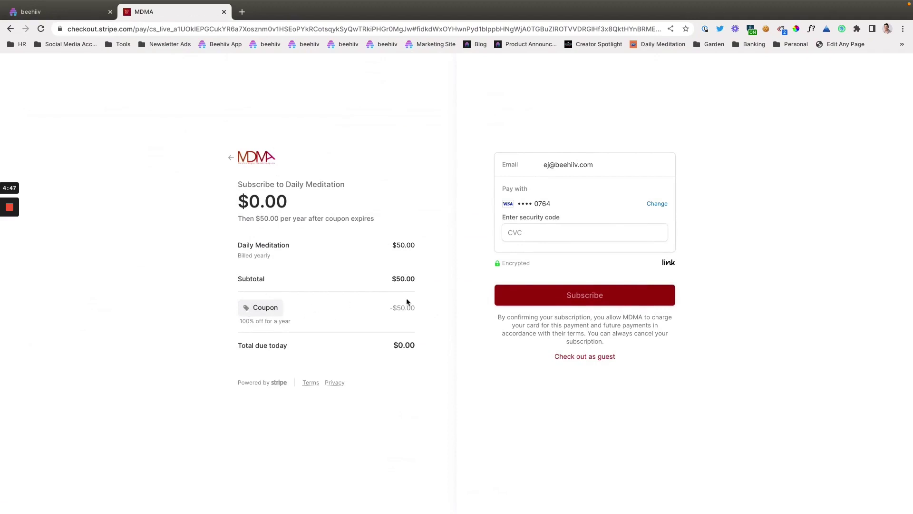
Close the checkout, return to the offers list, and copy the 7-day Trial offer link.
{"action": "left_click", "coordinate": [224, 12]}
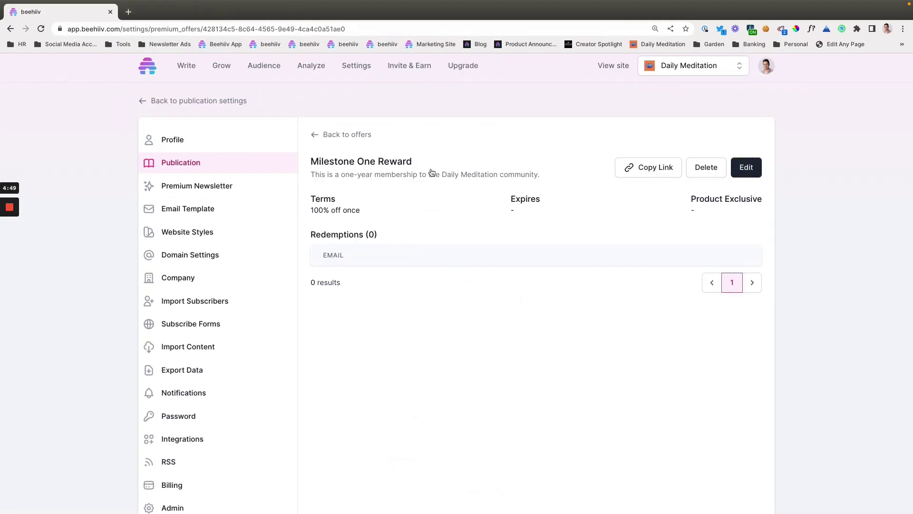
{"action": "left_click", "coordinate": [360, 141]}
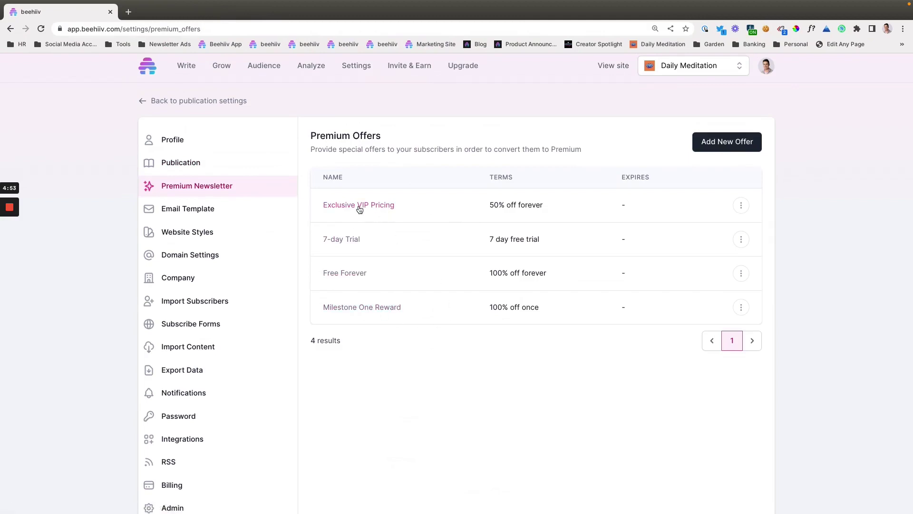
{"action": "left_click", "coordinate": [342, 239]}
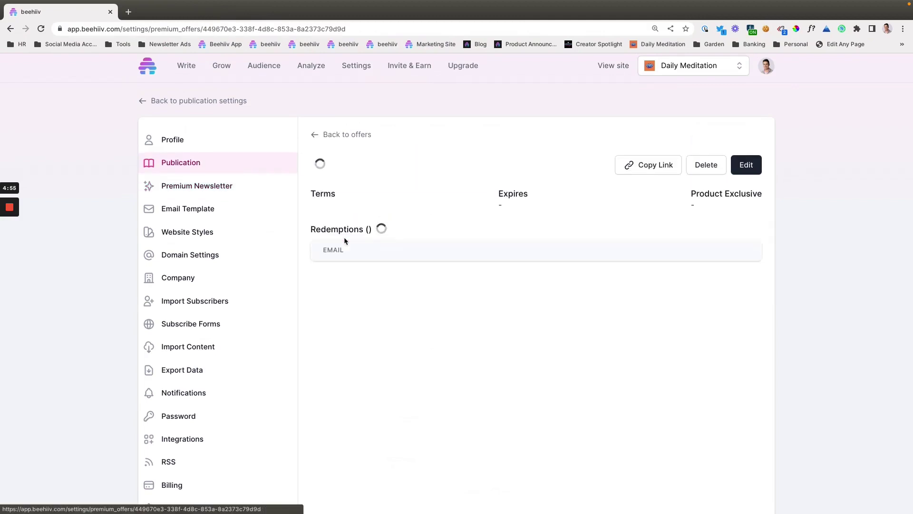
{"action": "left_click", "coordinate": [656, 169]}
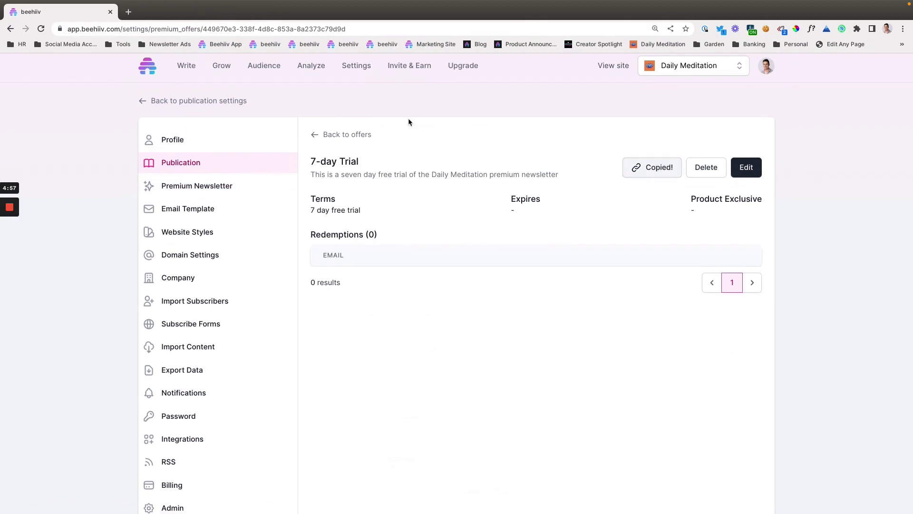
Paste the 7-day Trial link into a new tab and load its upgrade page.
{"action": "left_click", "coordinate": [128, 12]}
{"action": "key", "text": "super+v"}
{"action": "key", "text": "Return"}
{"action": "type", "text": "\\"}
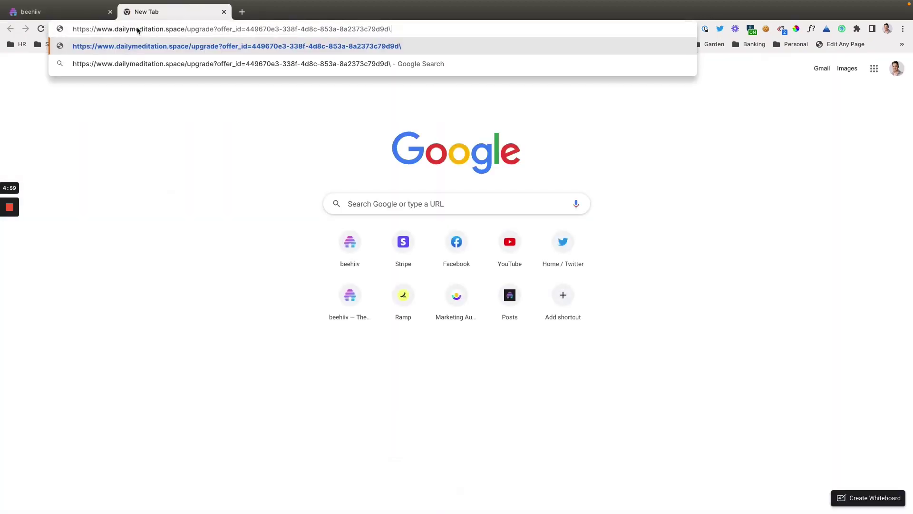
{"action": "key", "text": "BackSpace"}
{"action": "key", "text": "Return"}
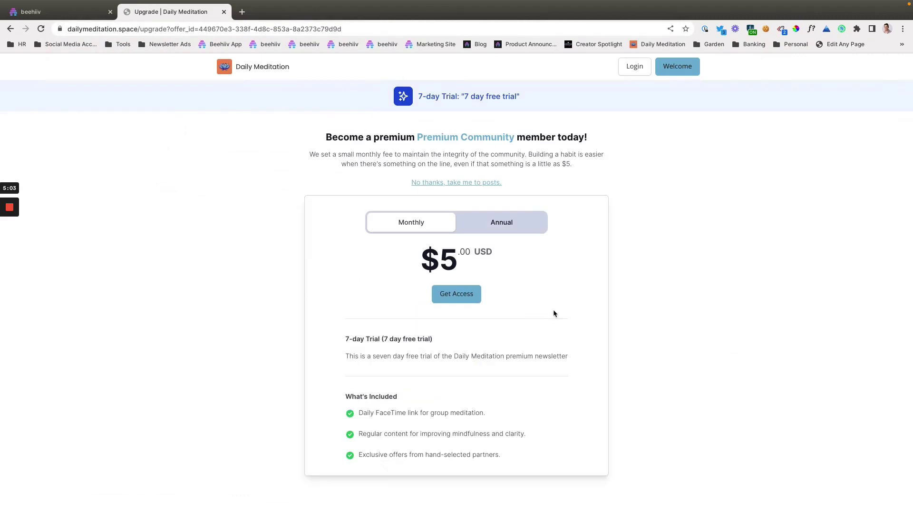
Compare the '7 day free trial' banner wording with the 7-day Trial offer title in beehiiv.
{"action": "triple_click", "coordinate": [446, 97]}
{"action": "left_click", "coordinate": [487, 101]}
{"action": "left_click_drag", "start_coordinate": [461, 97], "coordinate": [526, 98]}
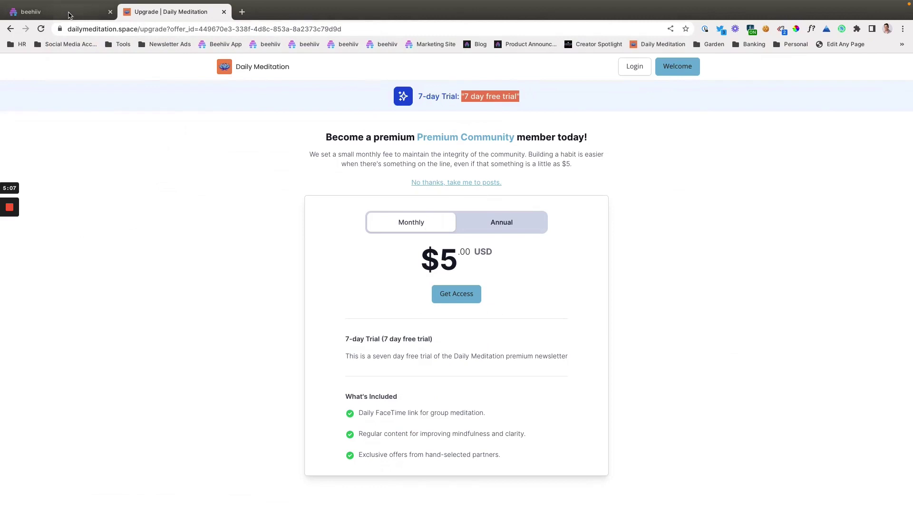
{"action": "left_click", "coordinate": [64, 11]}
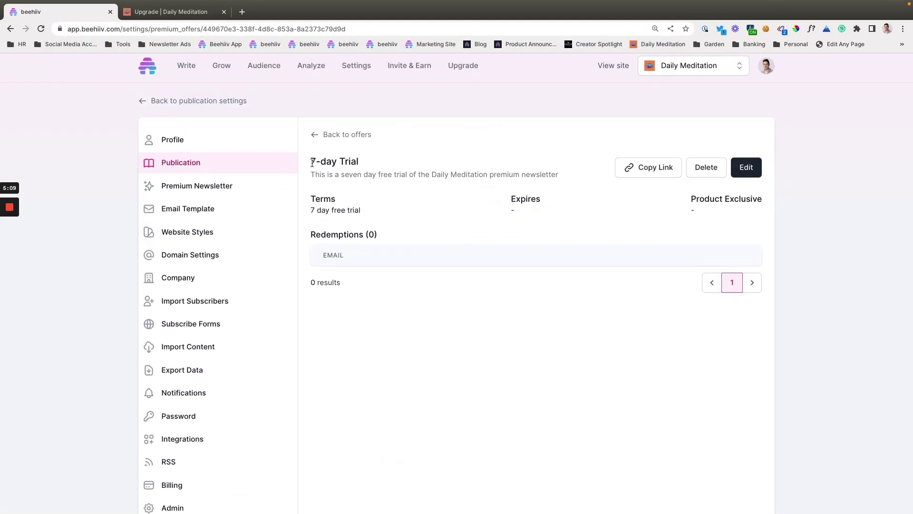
{"action": "left_click_drag", "start_coordinate": [312, 163], "coordinate": [360, 161]}
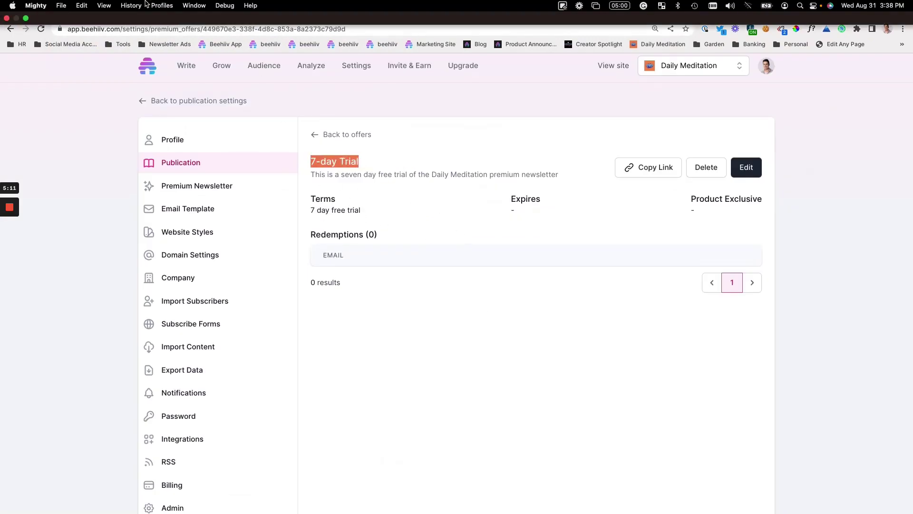
{"action": "key", "text": "ctrl+Tab"}
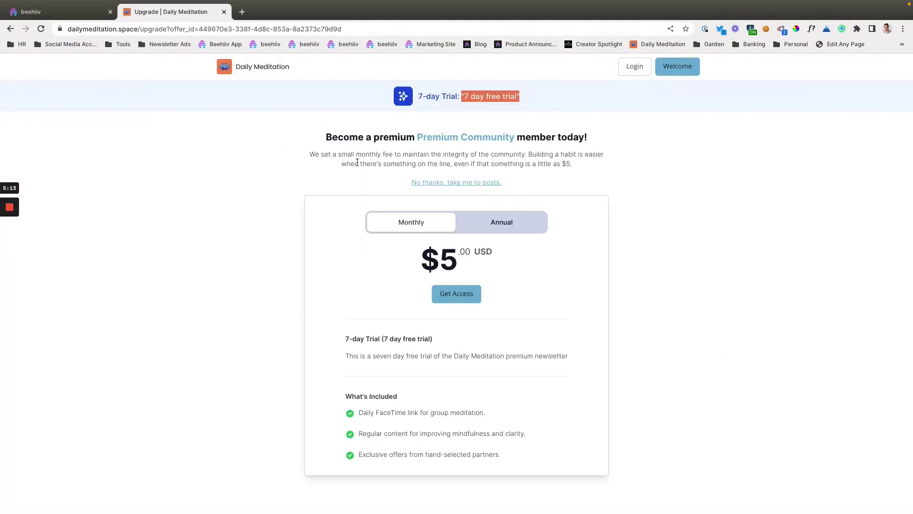
Toggle the plan price between annual $50 and monthly $5.
{"action": "left_click", "coordinate": [479, 223]}
{"action": "left_click", "coordinate": [412, 223]}
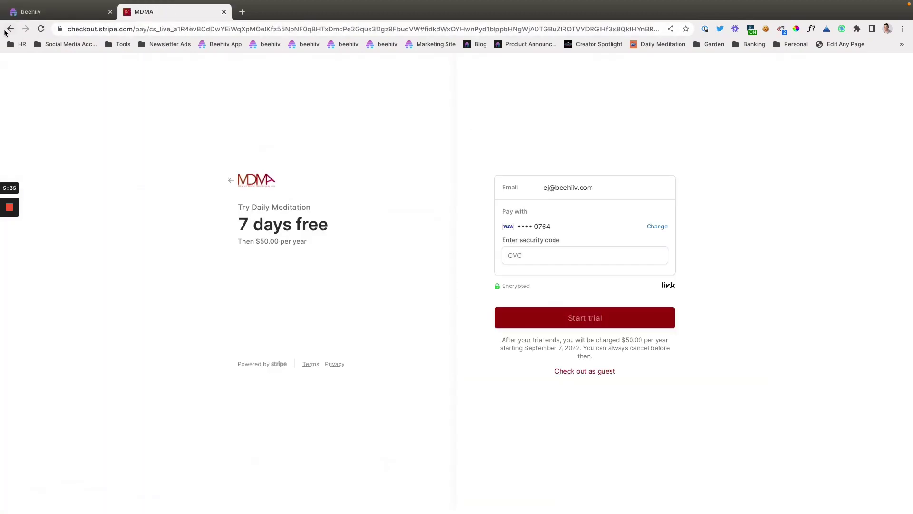
{"action": "left_click", "coordinate": [6, 31]}
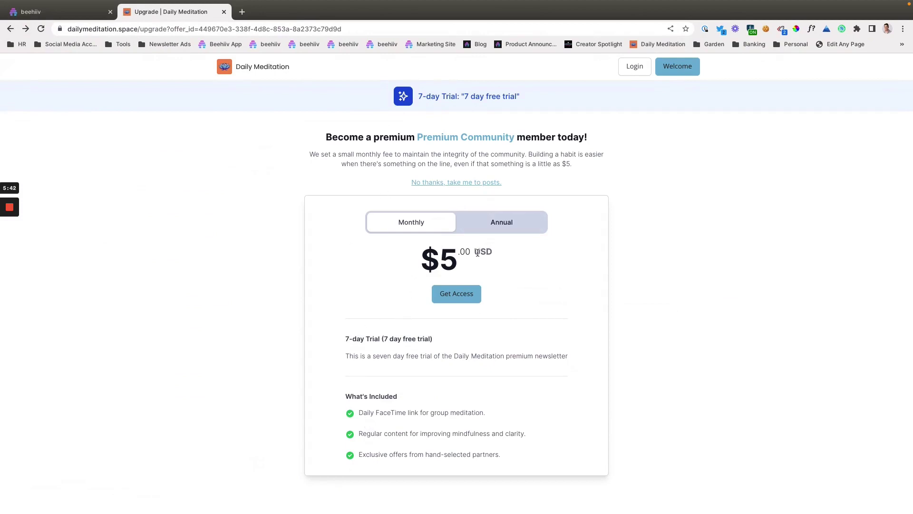
{"action": "left_click", "coordinate": [485, 219]}
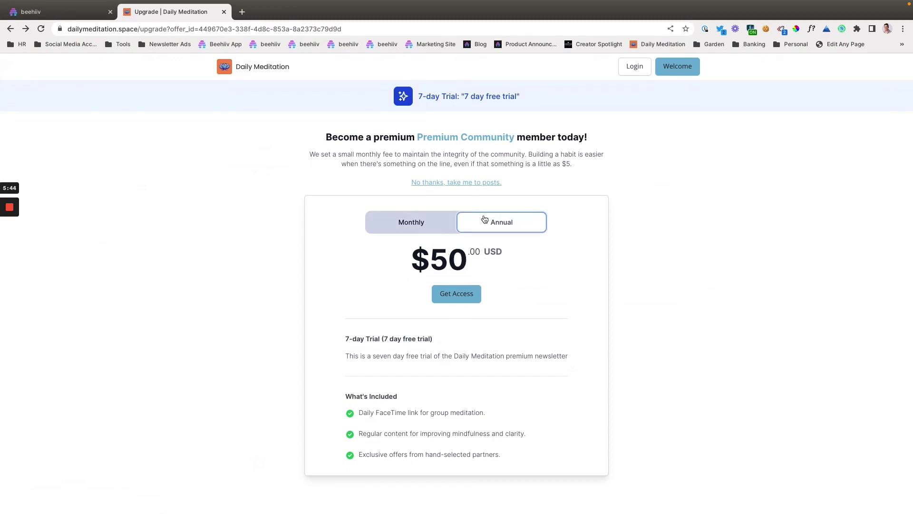
{"action": "left_click", "coordinate": [418, 223]}
Choose the annual $50 plan and review checkout's 7 days free, then $50.00 per year terms.
{"action": "left_click", "coordinate": [500, 223]}
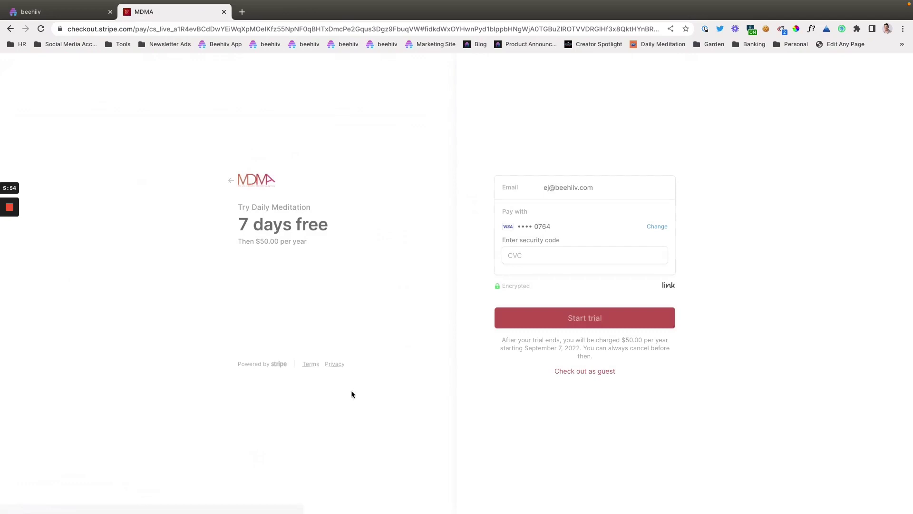
{"action": "left_click_drag", "start_coordinate": [339, 224], "coordinate": [330, 229]}
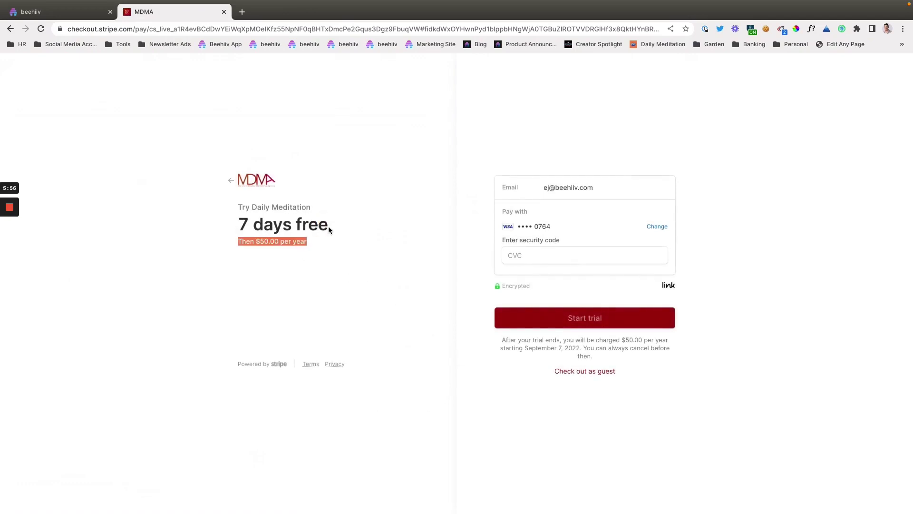
{"action": "double_click", "coordinate": [293, 240]}
{"action": "left_click", "coordinate": [288, 250]}
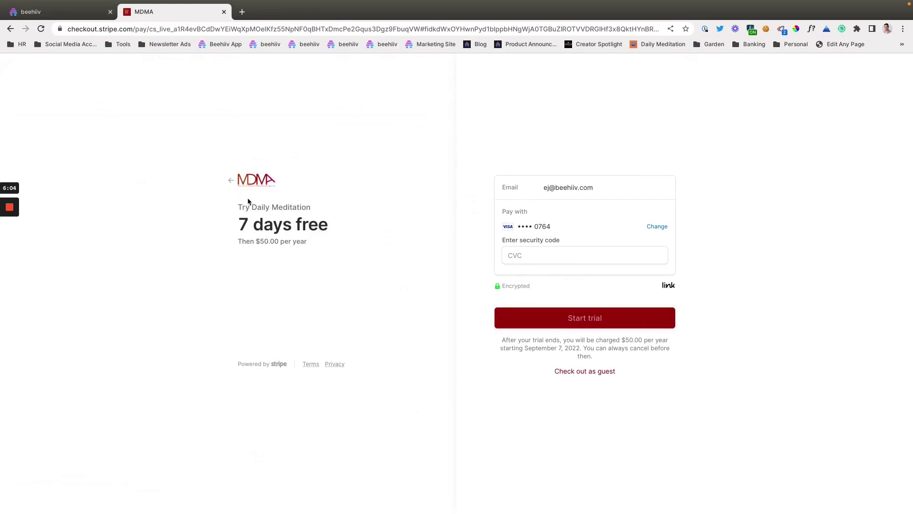
{"action": "mouse_move", "coordinate": [7, 245]}
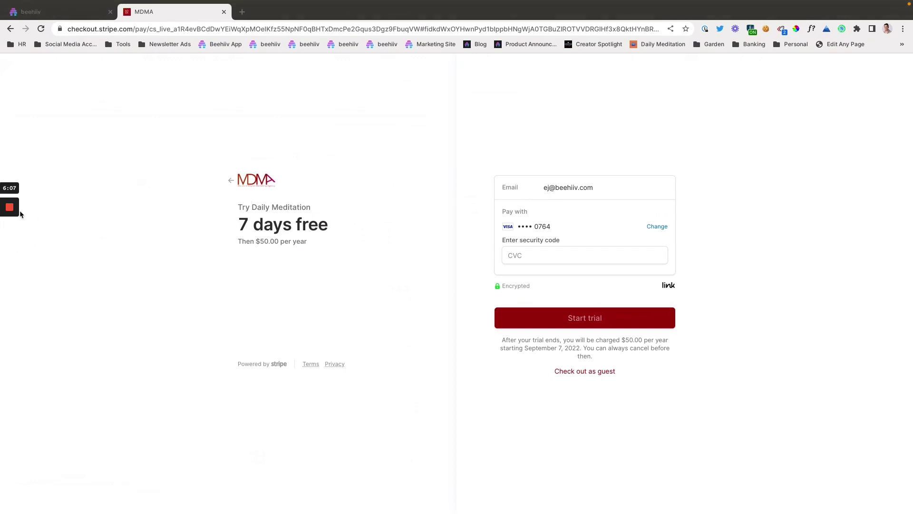
Return to the beehiiv offers list and open the Premium Newsletter settings.
{"action": "left_click", "coordinate": [56, 13]}
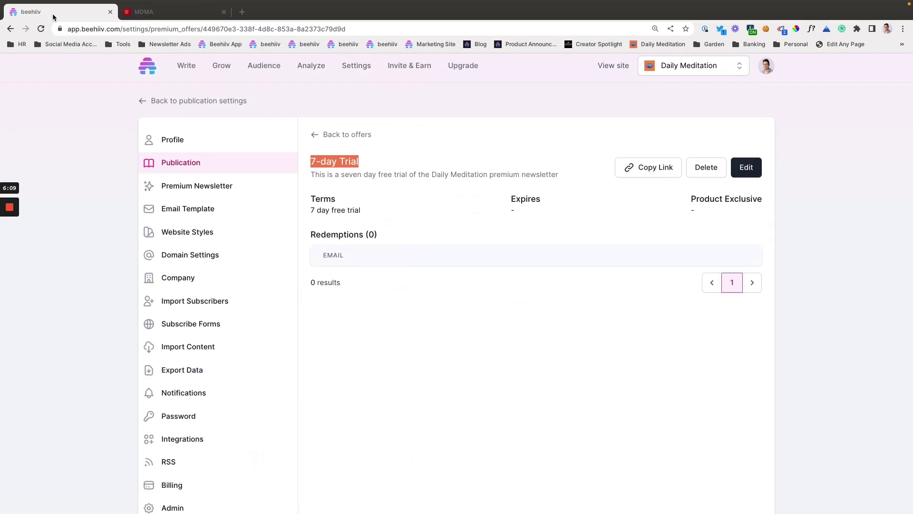
{"action": "left_click", "coordinate": [328, 135]}
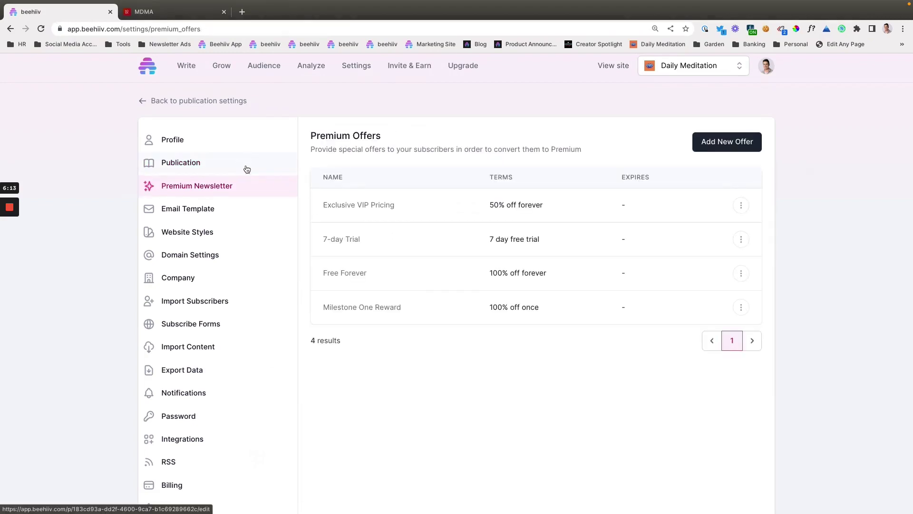
{"action": "left_click", "coordinate": [262, 193]}
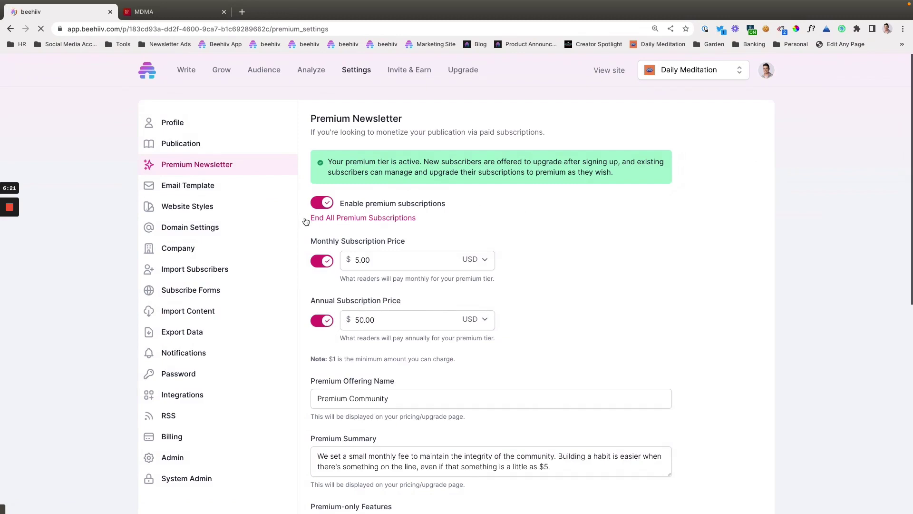
Switch the $5.00 monthly and $50.00 annual price toggles off and back on several times.
{"action": "left_click", "coordinate": [323, 265]}
{"action": "left_click", "coordinate": [324, 307]}
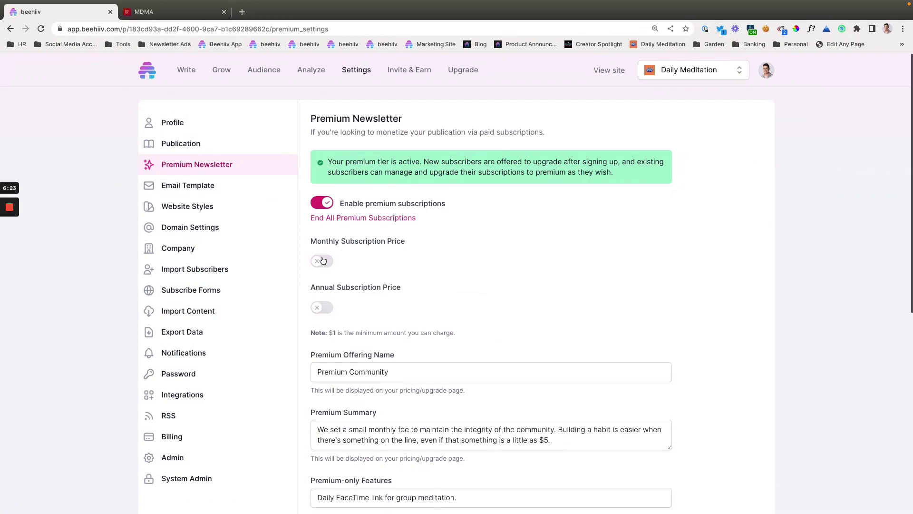
{"action": "left_click", "coordinate": [323, 261]}
{"action": "left_click", "coordinate": [326, 323]}
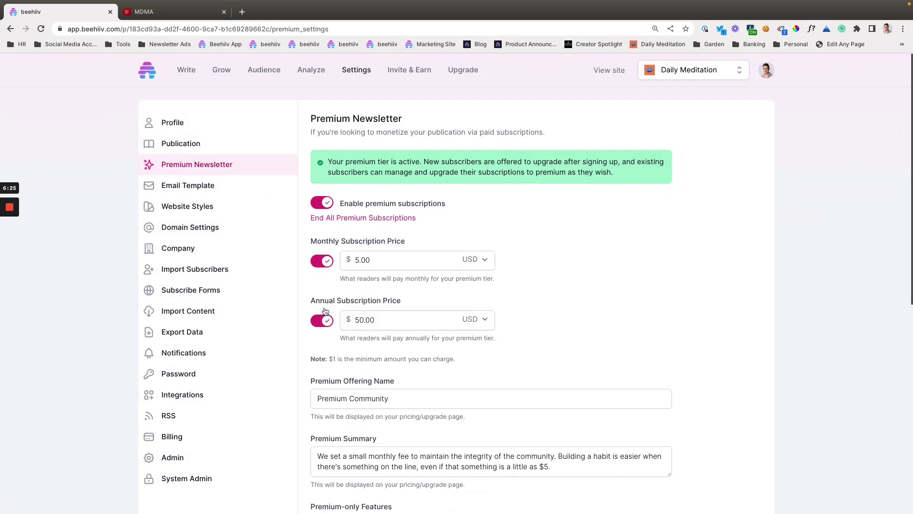
{"action": "left_click", "coordinate": [324, 261]}
{"action": "left_click", "coordinate": [323, 261]}
{"action": "left_click", "coordinate": [332, 324]}
{"action": "left_click", "coordinate": [322, 261]}
{"action": "left_click", "coordinate": [322, 306]}
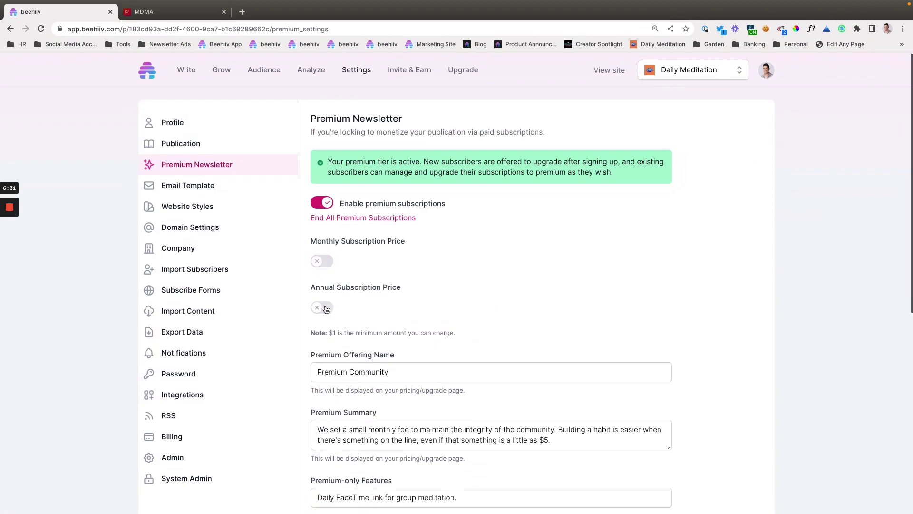
{"action": "left_click", "coordinate": [322, 261]}
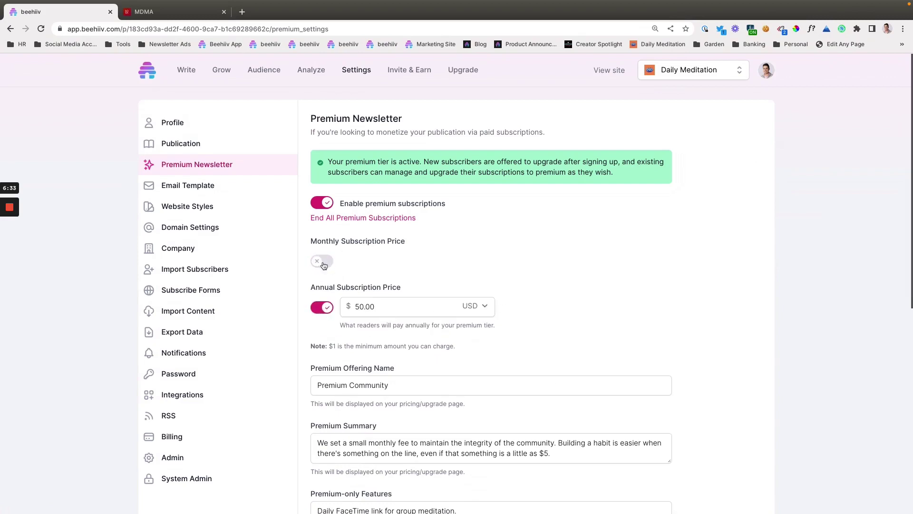